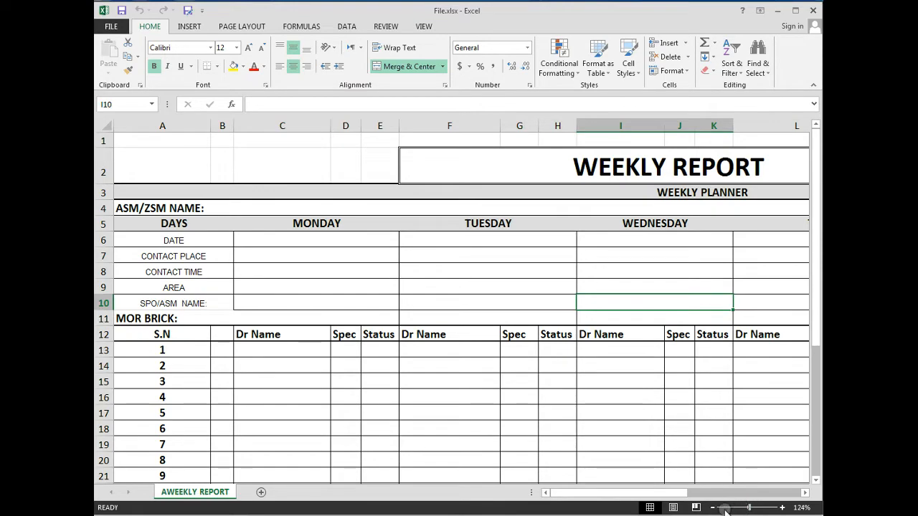
Examine the whole weekly report table from Monday to Saturday, including the morning and evening brick sections.
{"action": "left_click", "coordinate": [713, 508]}
{"action": "left_click", "coordinate": [713, 508]}
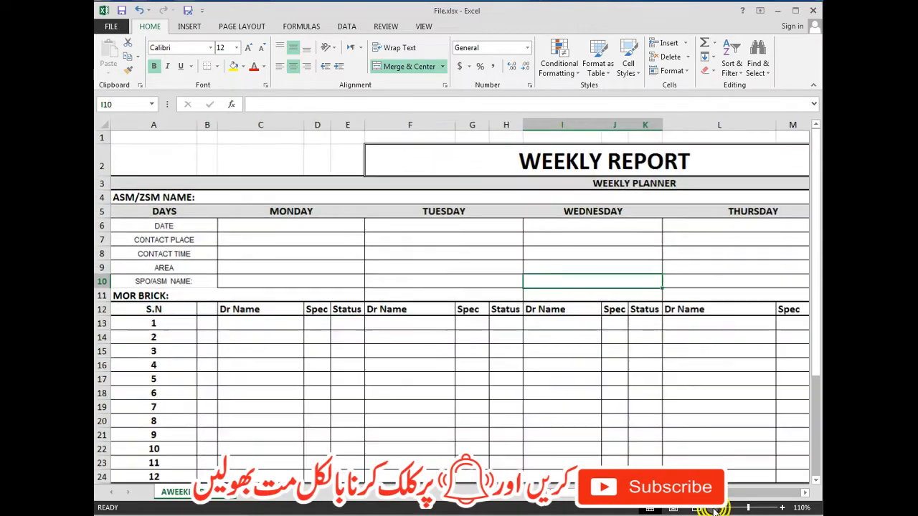
{"action": "left_click", "coordinate": [714, 508]}
{"action": "left_click", "coordinate": [713, 508]}
{"action": "left_click", "coordinate": [714, 508]}
{"action": "left_click", "coordinate": [714, 508]}
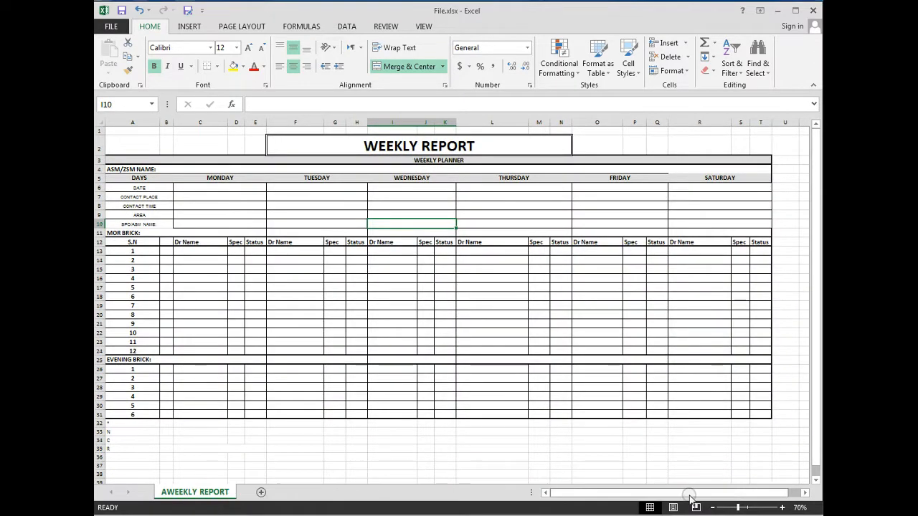
{"action": "left_click", "coordinate": [782, 508]}
{"action": "left_click", "coordinate": [783, 508]}
{"action": "left_click", "coordinate": [783, 508]}
{"action": "left_click", "coordinate": [783, 508]}
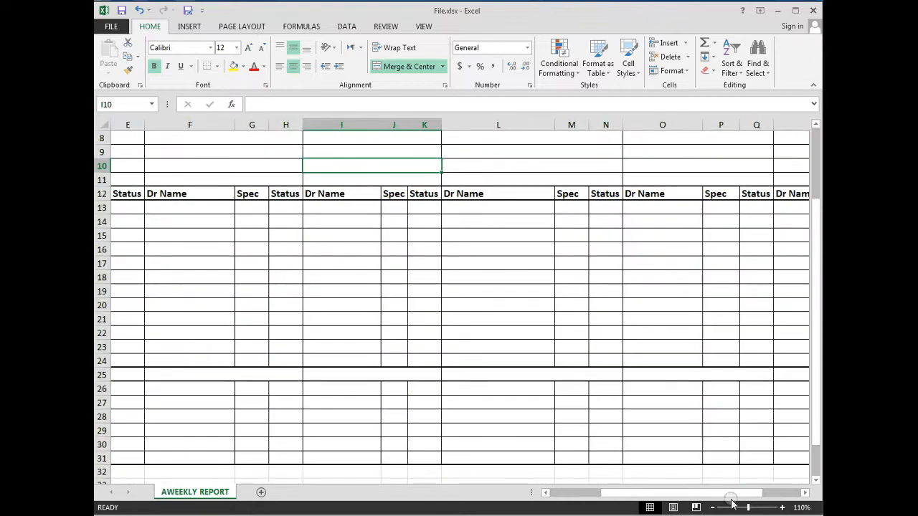
{"action": "left_click_drag", "start_coordinate": [732, 494], "coordinate": [582, 466]}
{"action": "scroll", "coordinate": [580, 429], "scroll_direction": "up", "scroll_amount": 3}
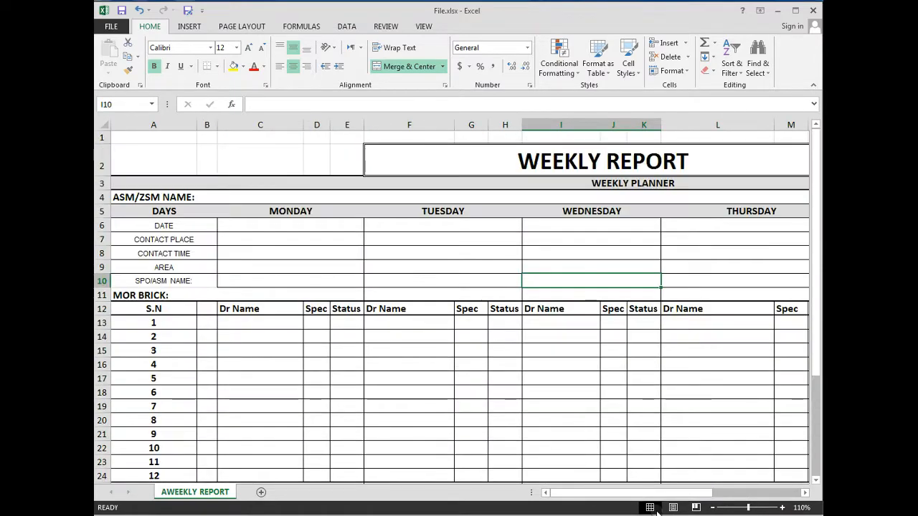
{"action": "left_click", "coordinate": [709, 508]}
{"action": "left_click", "coordinate": [710, 508]}
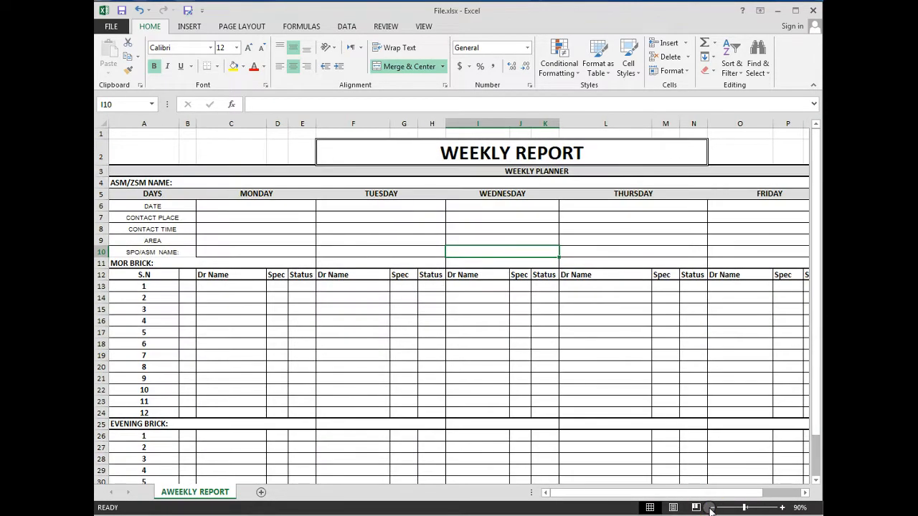
{"action": "left_click", "coordinate": [710, 508]}
{"action": "left_click", "coordinate": [709, 508]}
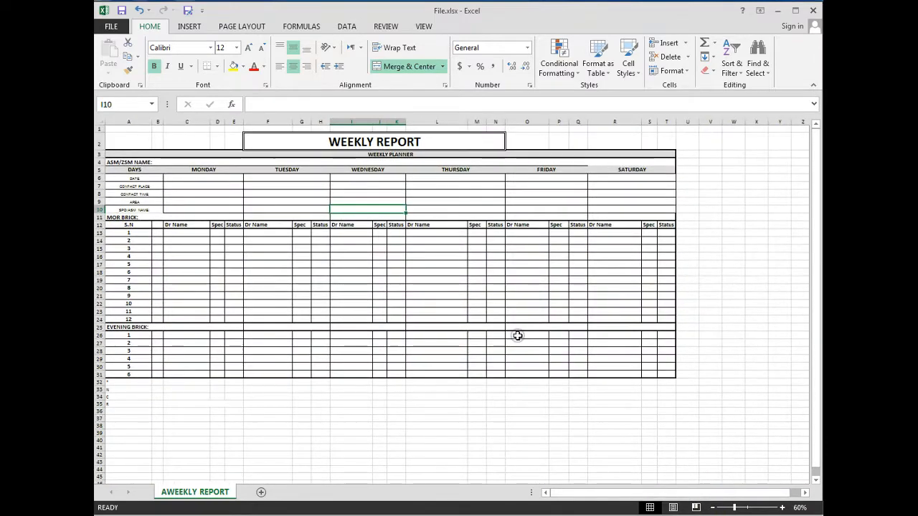
{"action": "left_click", "coordinate": [447, 248]}
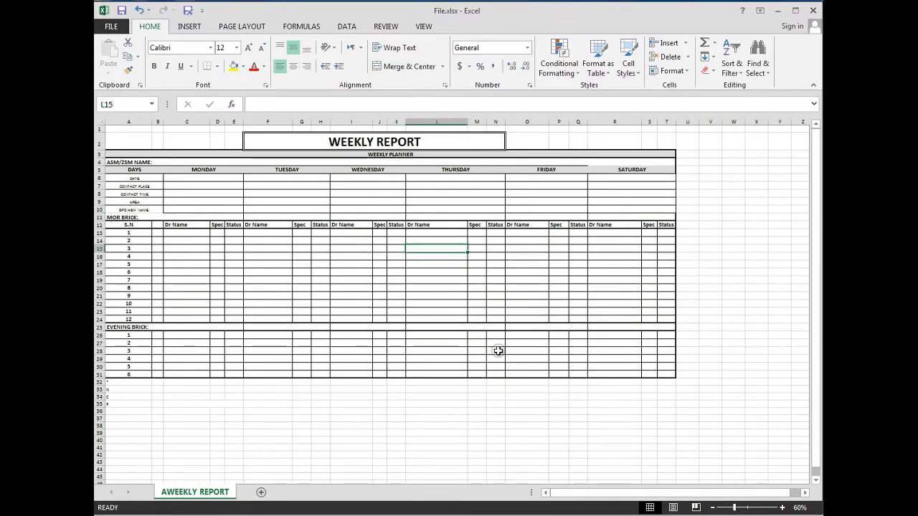
Show the sheet in Page Break Preview and inspect how the table is split across pages 1, 2 and 3.
{"action": "left_click", "coordinate": [695, 508]}
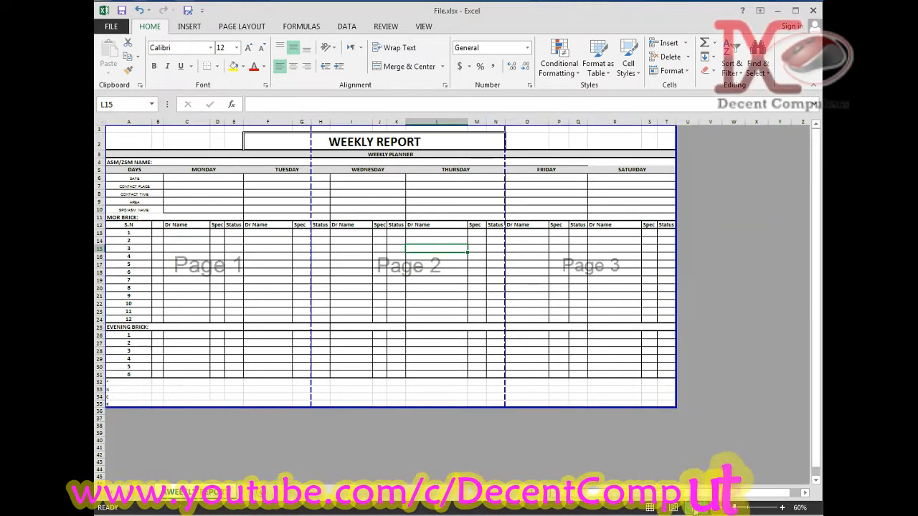
{"action": "left_click", "coordinate": [218, 273]}
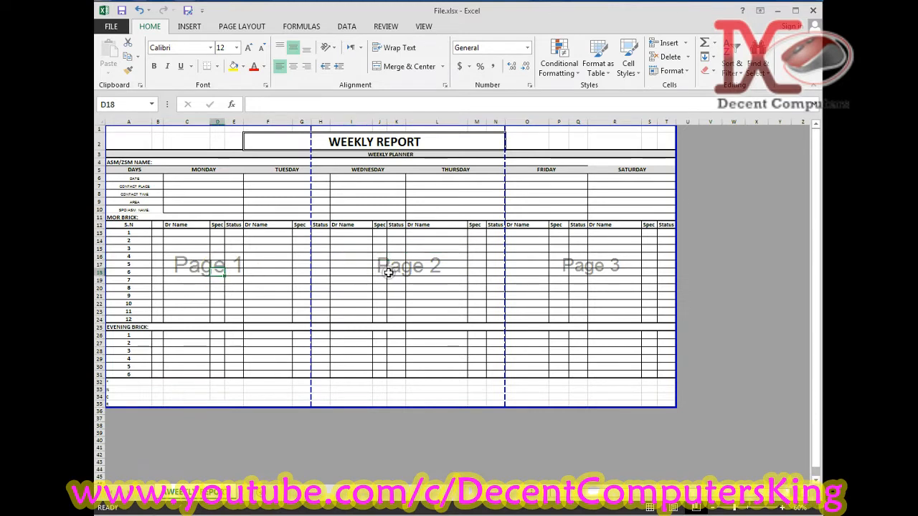
{"action": "left_click", "coordinate": [390, 272]}
{"action": "left_click", "coordinate": [565, 274]}
Look through all the pages in the print preview and return to the sheet.
{"action": "key", "text": "ctrl+p"}
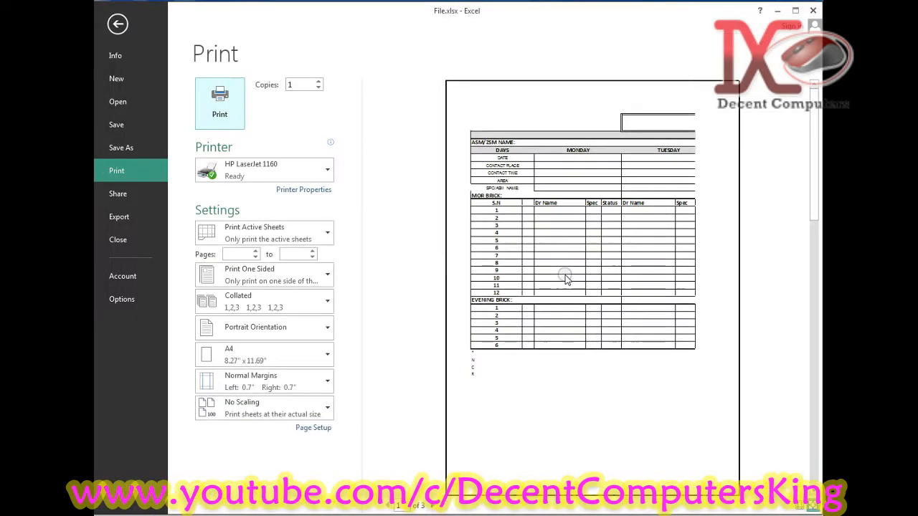
{"action": "left_click", "coordinate": [428, 506]}
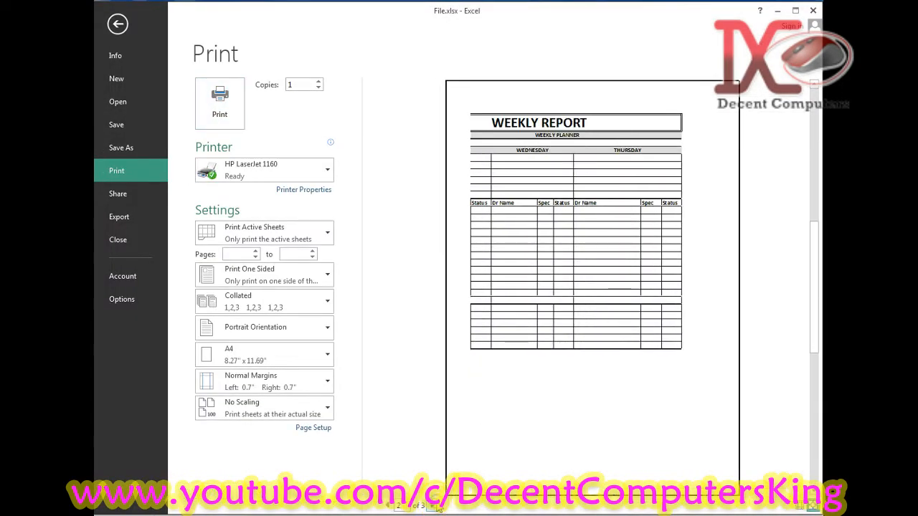
{"action": "left_click", "coordinate": [429, 505]}
{"action": "left_click", "coordinate": [118, 23]}
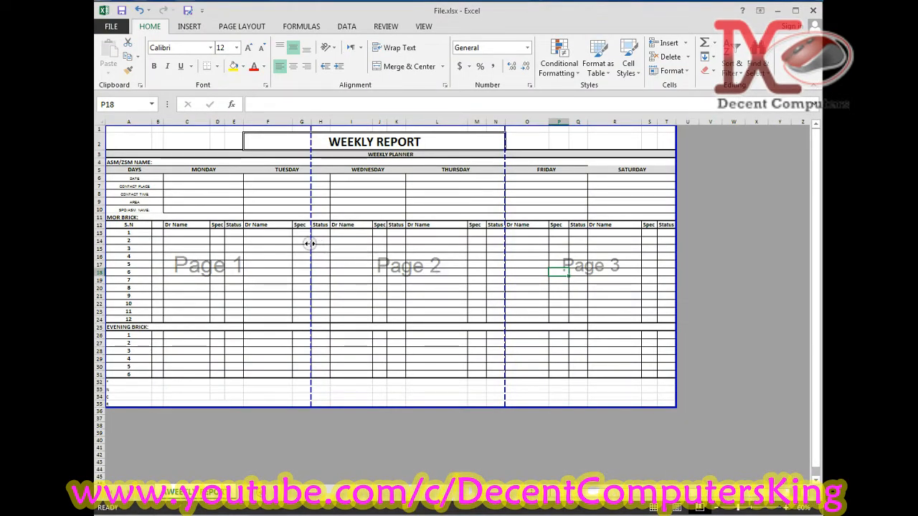
Move the first vertical page break to the table's right edge after column T and raise the lower print boundary to row 31.
{"action": "key", "text": "Right"}
{"action": "key", "text": "Right"}
{"action": "key", "text": "Up"}
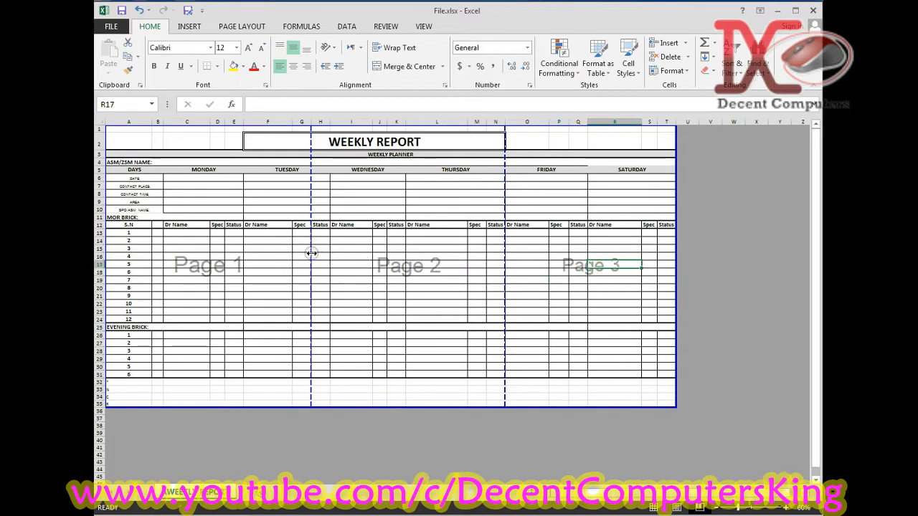
{"action": "left_click_drag", "start_coordinate": [311, 253], "coordinate": [675, 262]}
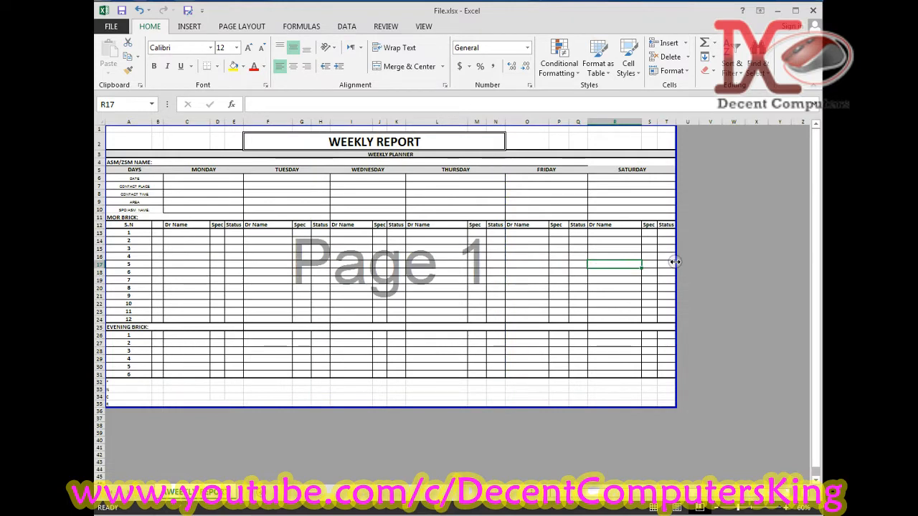
{"action": "left_click_drag", "start_coordinate": [181, 408], "coordinate": [190, 373]}
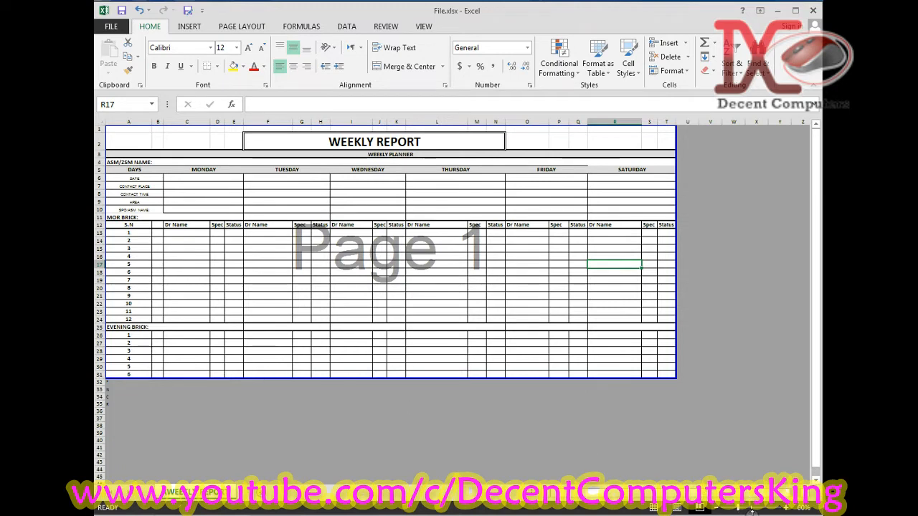
Check the adjusted single-page report in the print preview and return to the sheet.
{"action": "left_click", "coordinate": [783, 508]}
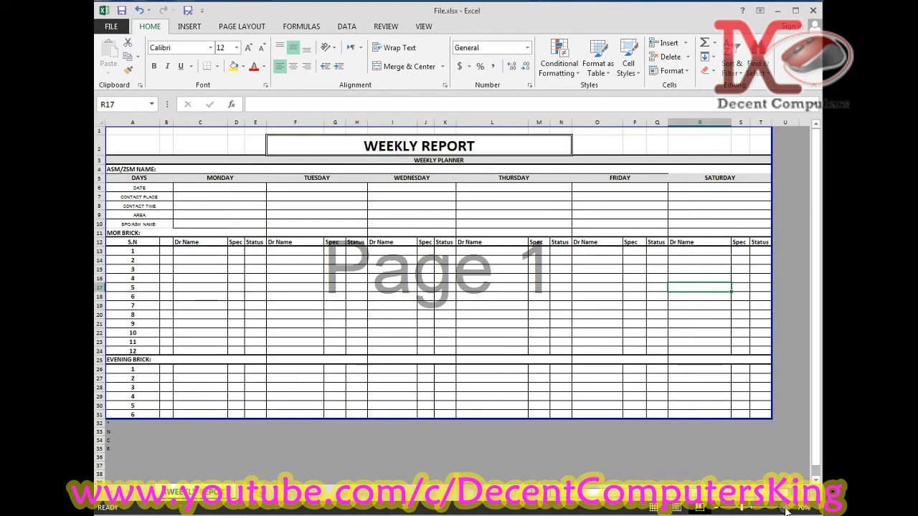
{"action": "left_click", "coordinate": [578, 299]}
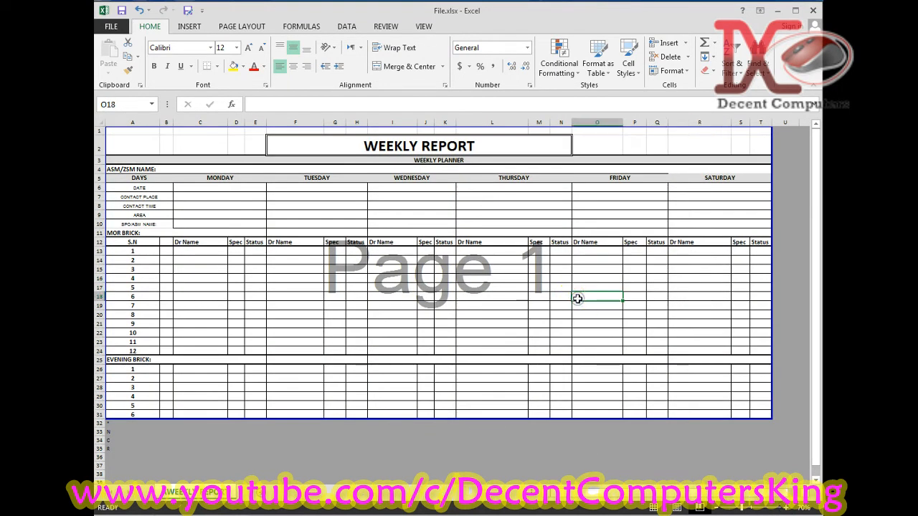
{"action": "key", "text": "ctrl+p"}
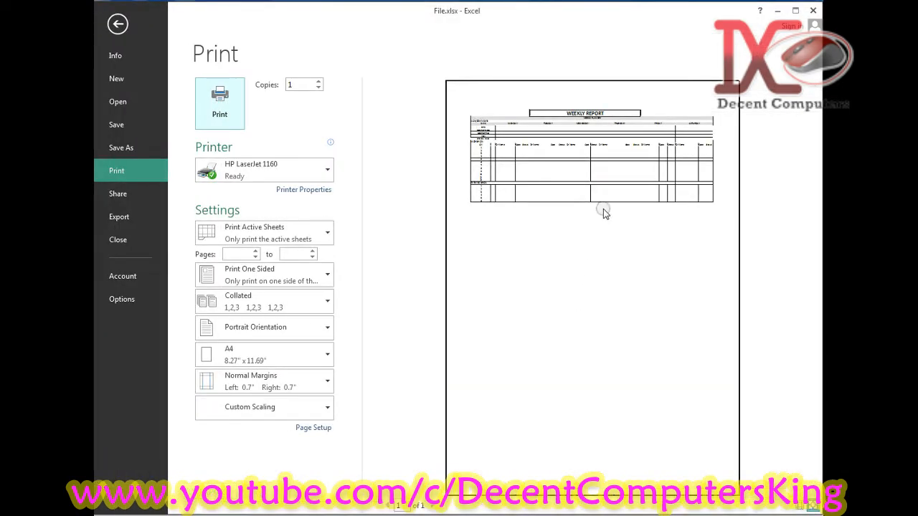
{"action": "left_click", "coordinate": [119, 24]}
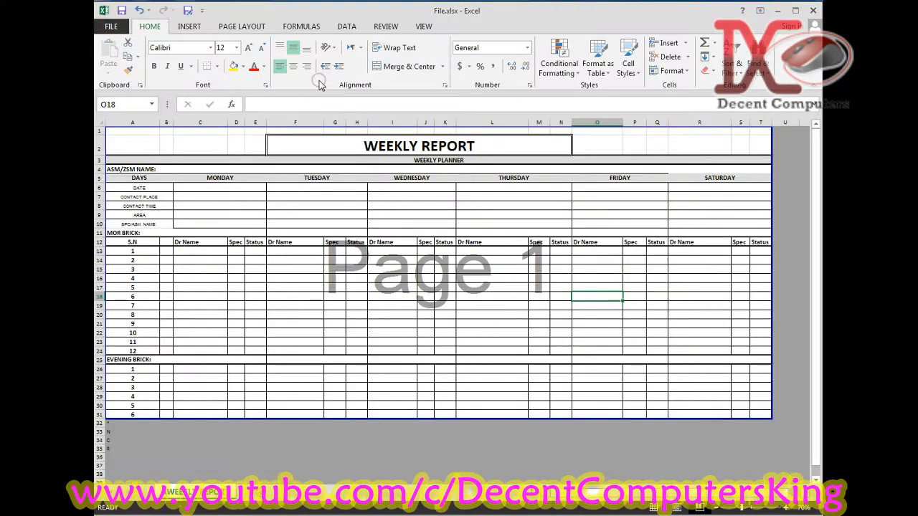
In the page setup, set the orientation to Landscape and the scaling to fit 1 page wide by 1 tall.
{"action": "left_click", "coordinate": [240, 27]}
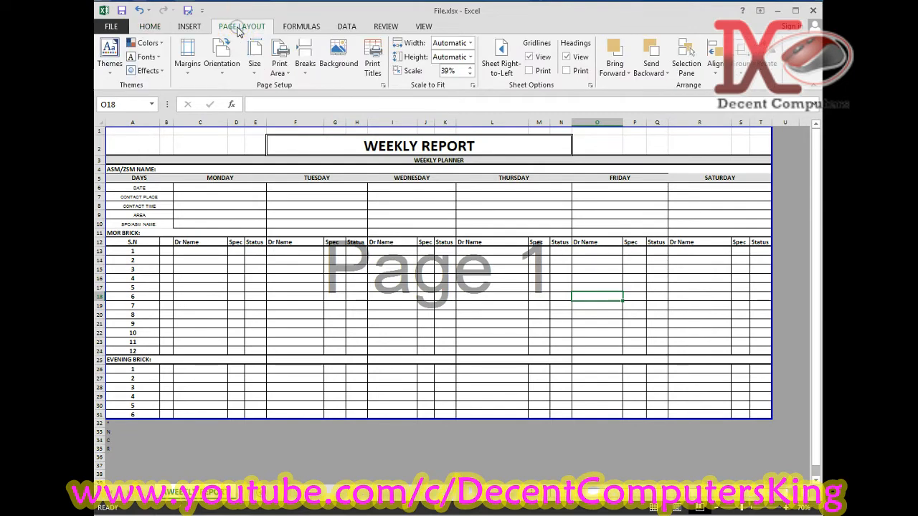
{"action": "left_click", "coordinate": [384, 86]}
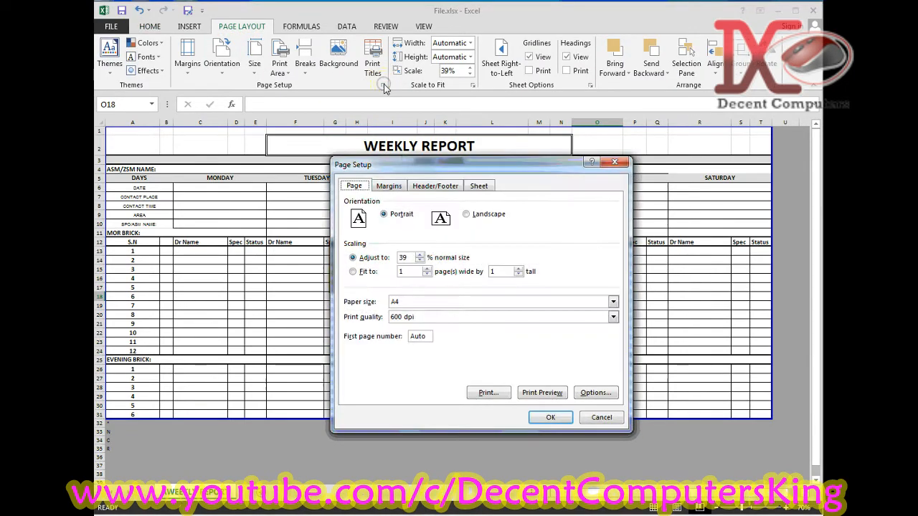
{"action": "left_click", "coordinate": [396, 217]}
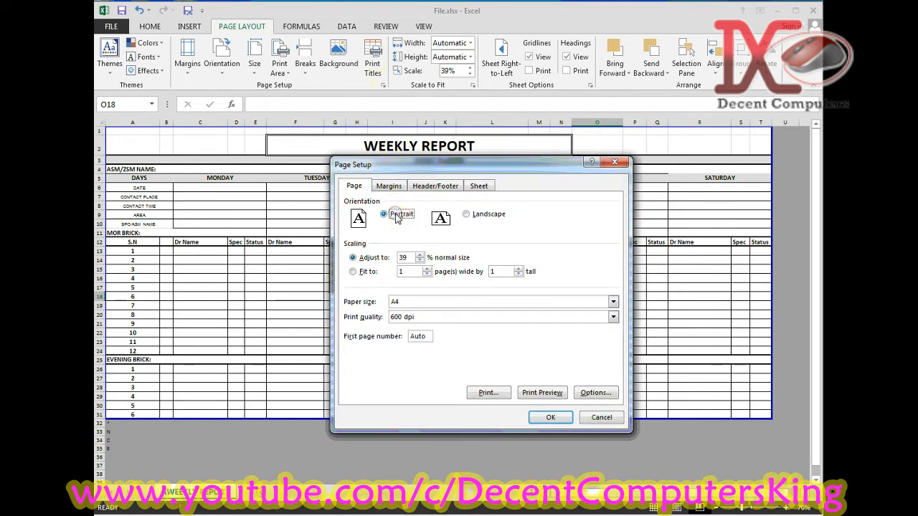
{"action": "left_click", "coordinate": [467, 215]}
{"action": "double_click", "coordinate": [404, 257]}
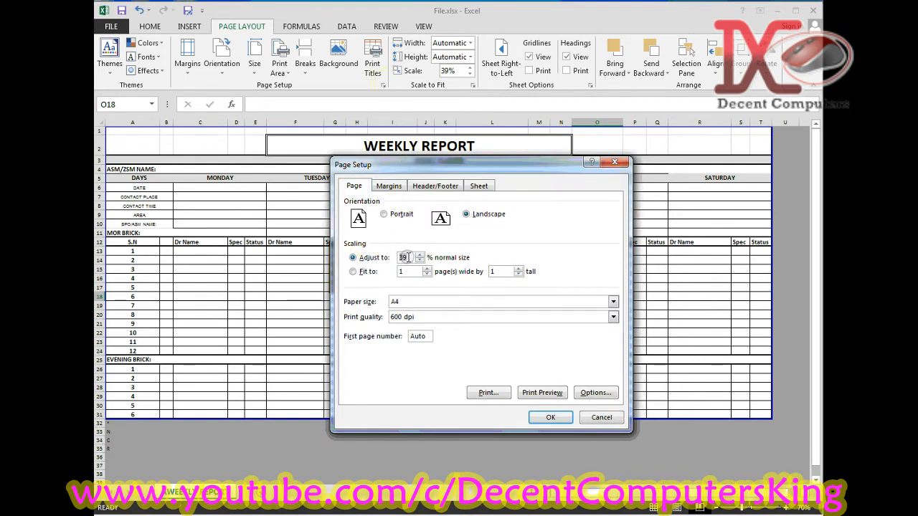
{"action": "type", "text": "100"}
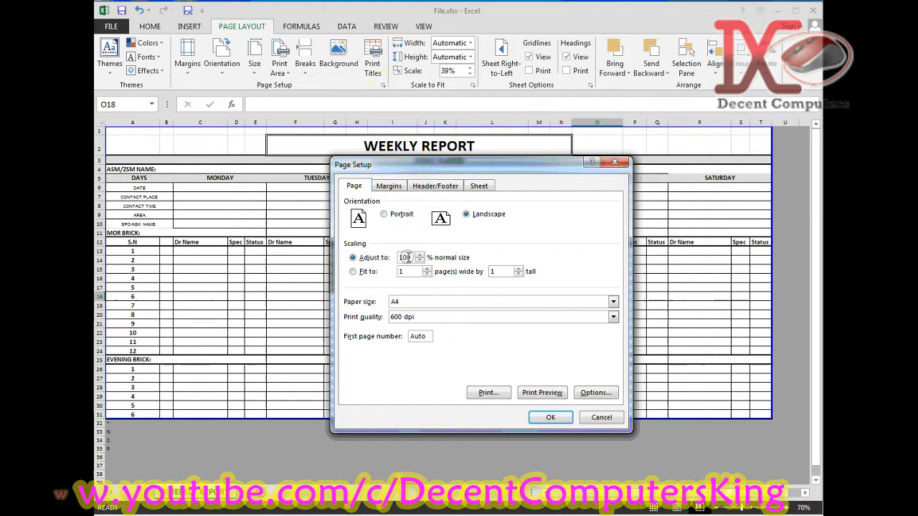
{"action": "left_click", "coordinate": [367, 271]}
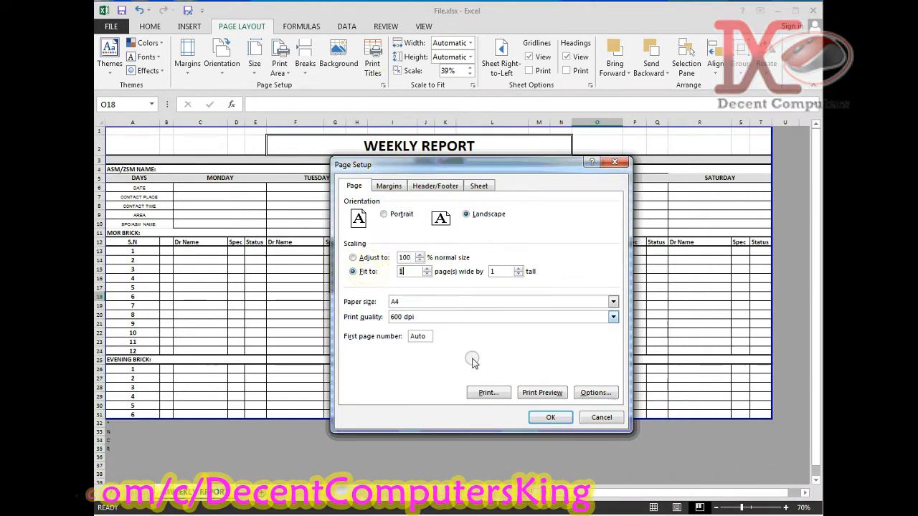
Apply the page setup by opening its print preview, inspect the landscape report and return to the sheet.
{"action": "left_click", "coordinate": [544, 396]}
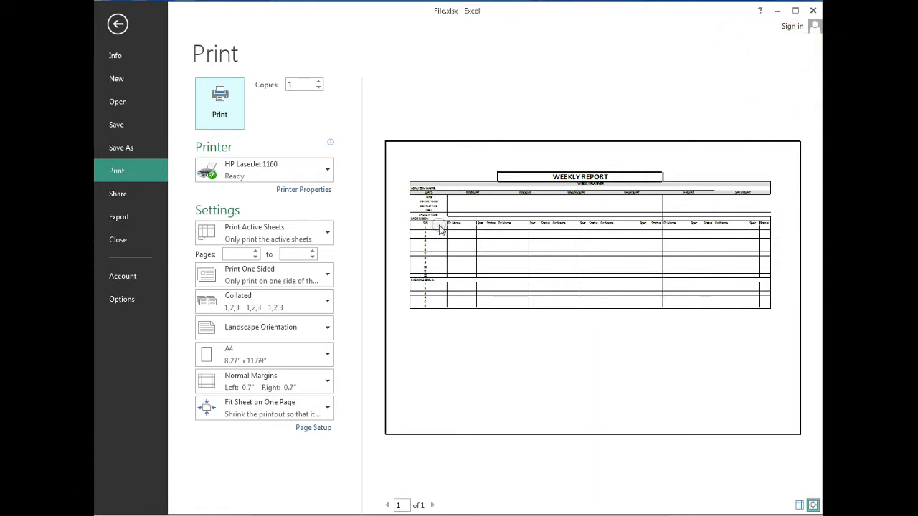
{"action": "left_click", "coordinate": [502, 298]}
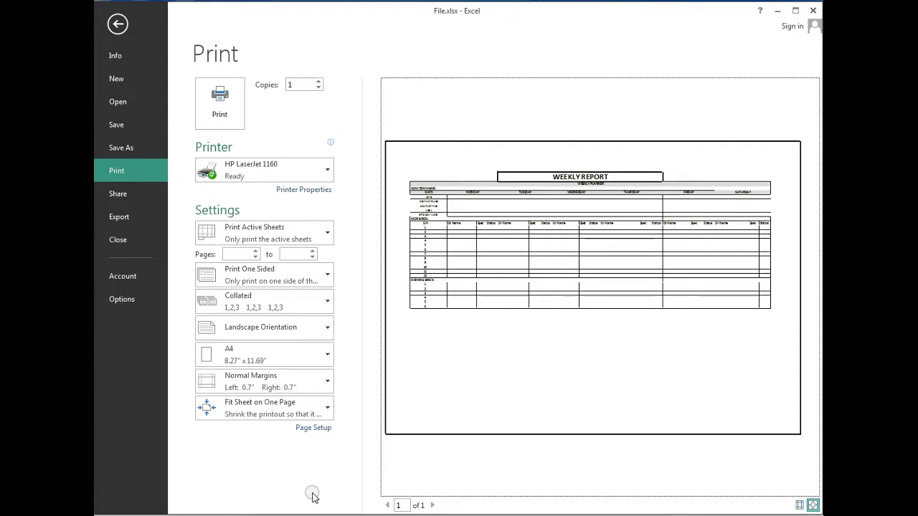
{"action": "left_click", "coordinate": [118, 24]}
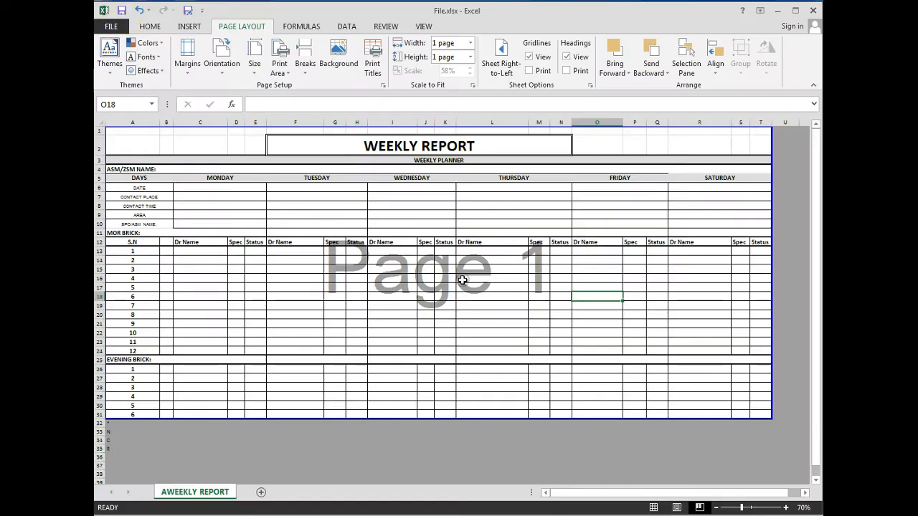
{"action": "left_click", "coordinate": [459, 294]}
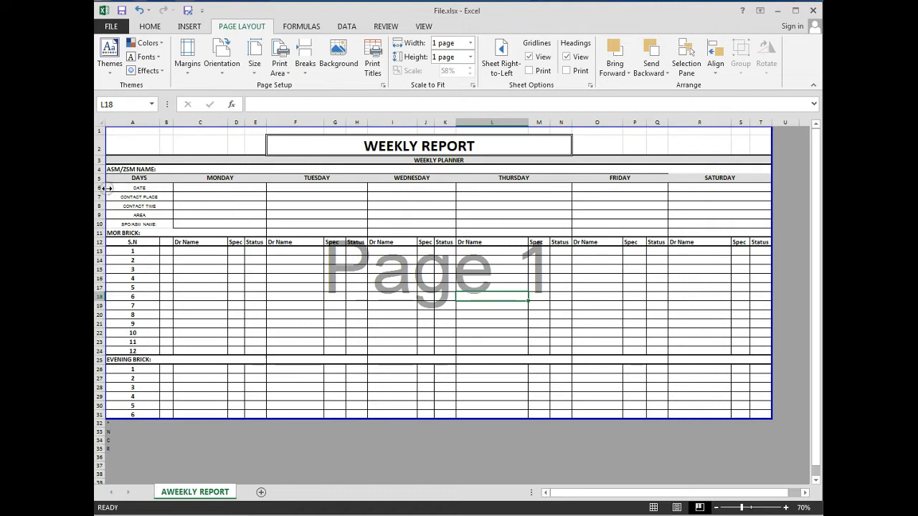
{"action": "left_click_drag", "start_coordinate": [95, 187], "coordinate": [101, 414]}
{"action": "left_click", "coordinate": [215, 353]}
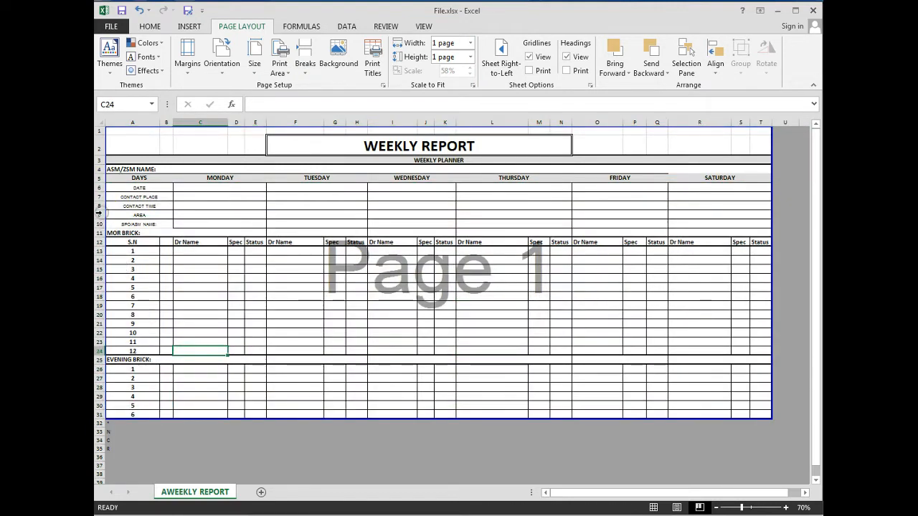
Check the row height setting of row 17 and leave it without making a change.
{"action": "right_click", "coordinate": [98, 214]}
{"action": "left_click", "coordinate": [262, 294]}
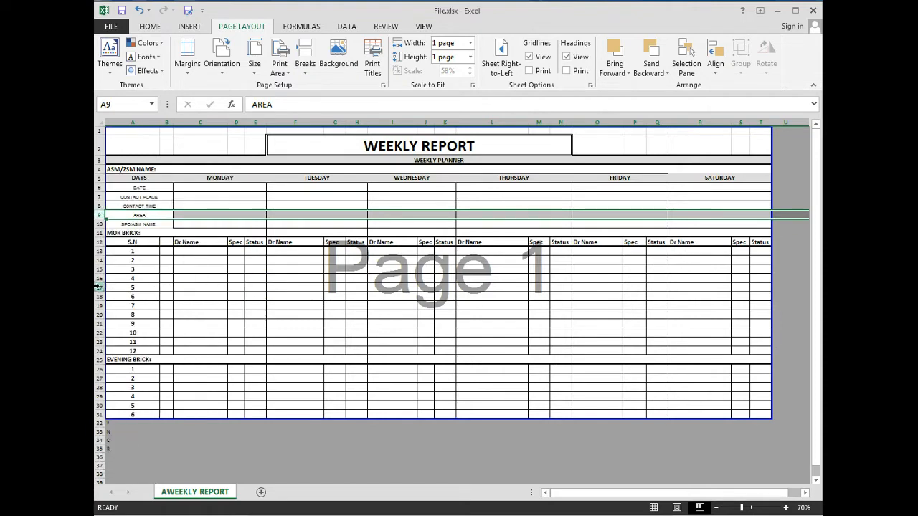
{"action": "right_click", "coordinate": [96, 287]}
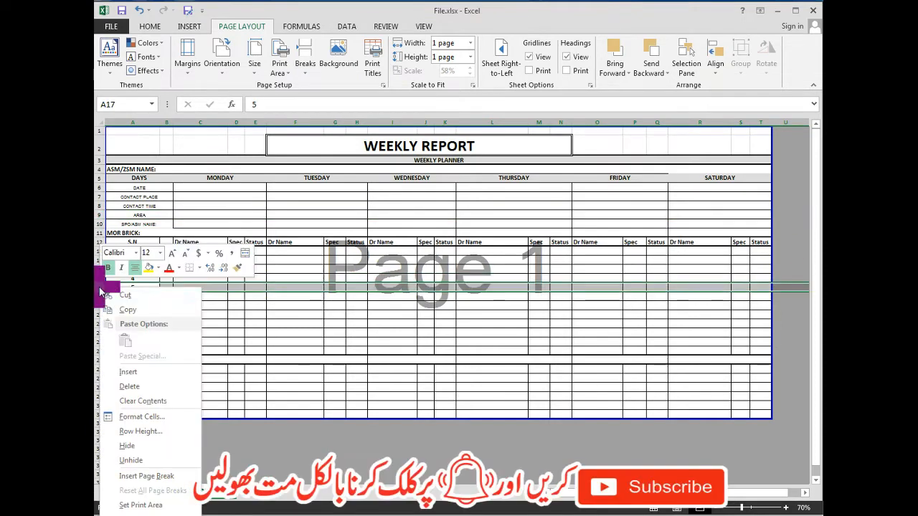
{"action": "left_click", "coordinate": [160, 432]}
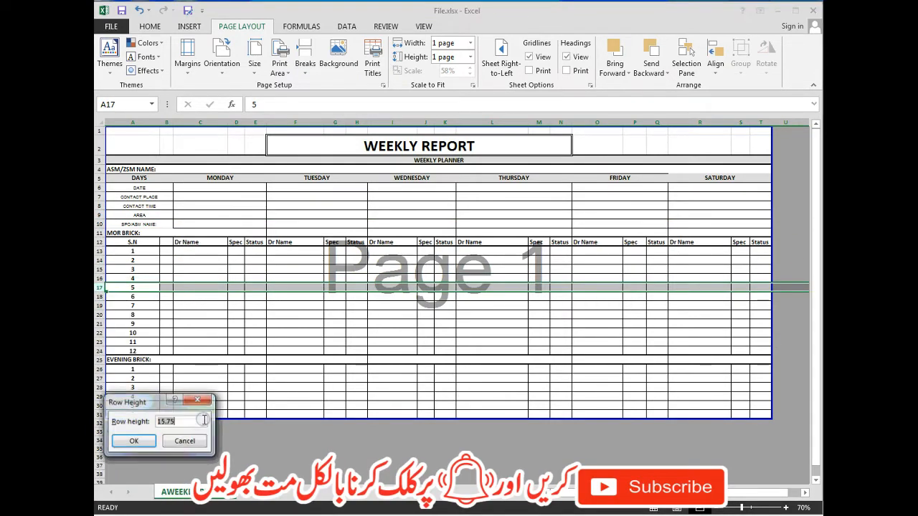
{"action": "left_click", "coordinate": [196, 423]}
{"action": "left_click", "coordinate": [192, 442]}
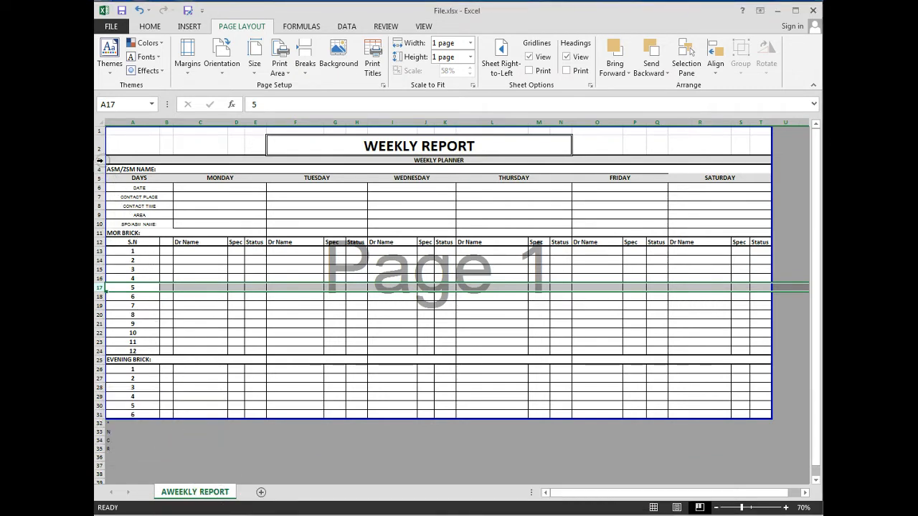
{"action": "left_click", "coordinate": [99, 160]}
{"action": "left_click", "coordinate": [198, 231]}
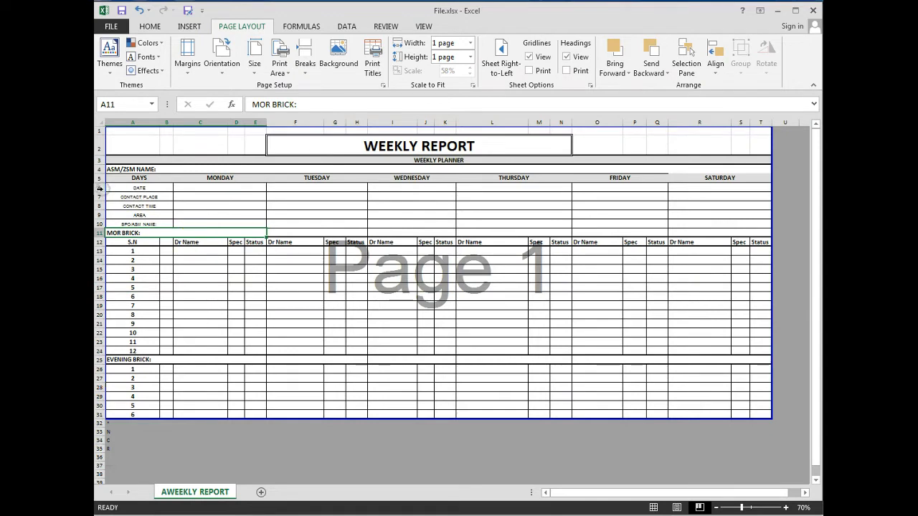
Set the row height of rows 6 to 31 to 25.
{"action": "left_click", "coordinate": [100, 188]}
{"action": "left_click_drag", "start_coordinate": [101, 188], "coordinate": [99, 414]}
{"action": "right_click", "coordinate": [98, 411]}
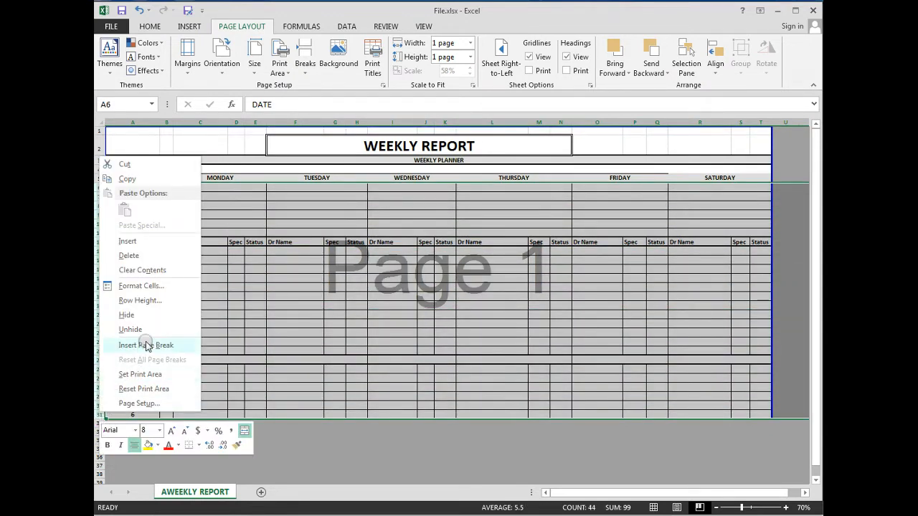
{"action": "left_click", "coordinate": [147, 300]}
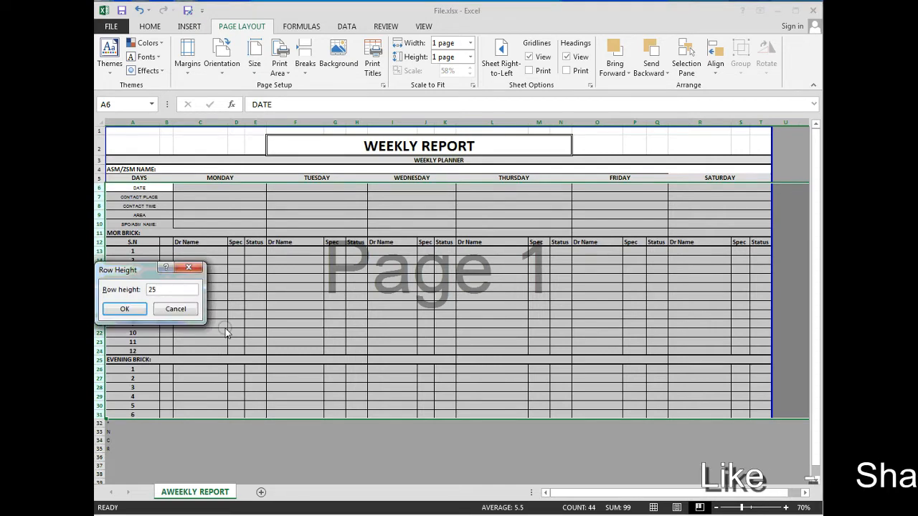
{"action": "key", "text": "Return"}
{"action": "left_click", "coordinate": [431, 376]}
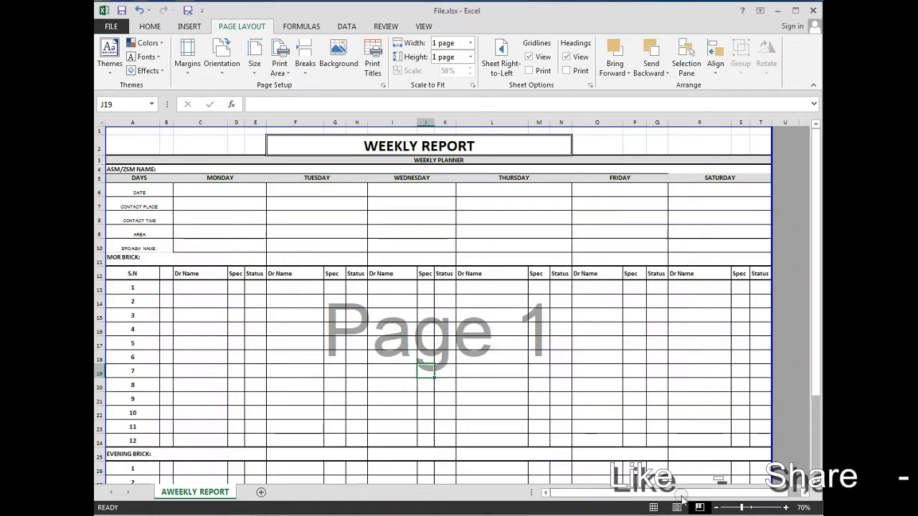
View the whole report page and check its fit in the print preview, returning to the sheet.
{"action": "left_click", "coordinate": [716, 508]}
{"action": "left_click", "coordinate": [716, 508]}
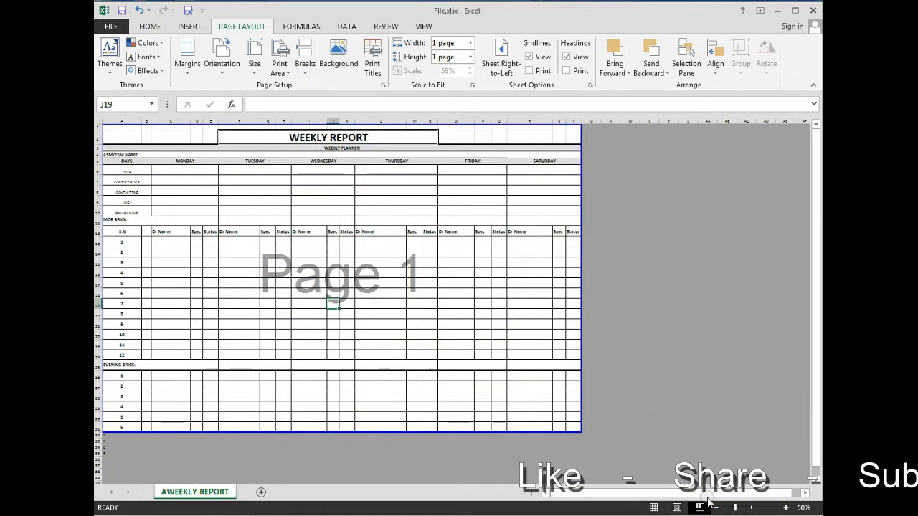
{"action": "left_click", "coordinate": [391, 292]}
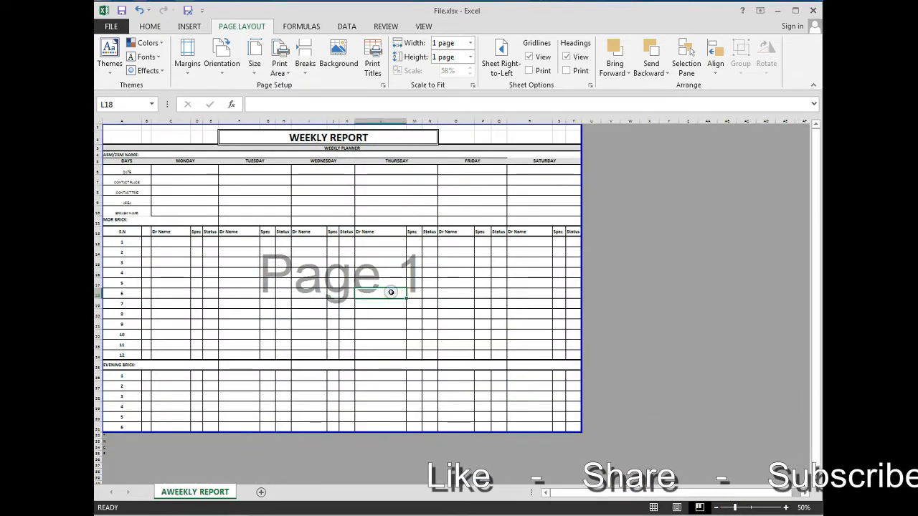
{"action": "key", "text": "ctrl+p"}
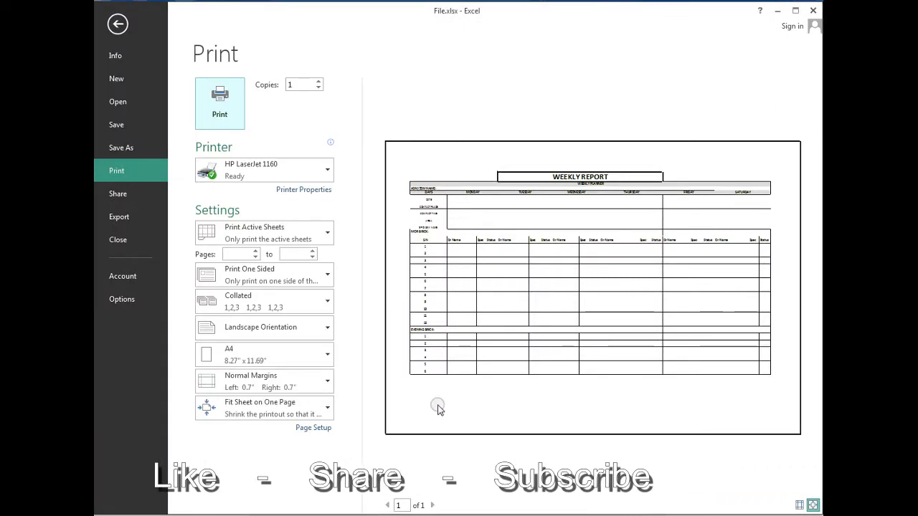
{"action": "left_click", "coordinate": [118, 26]}
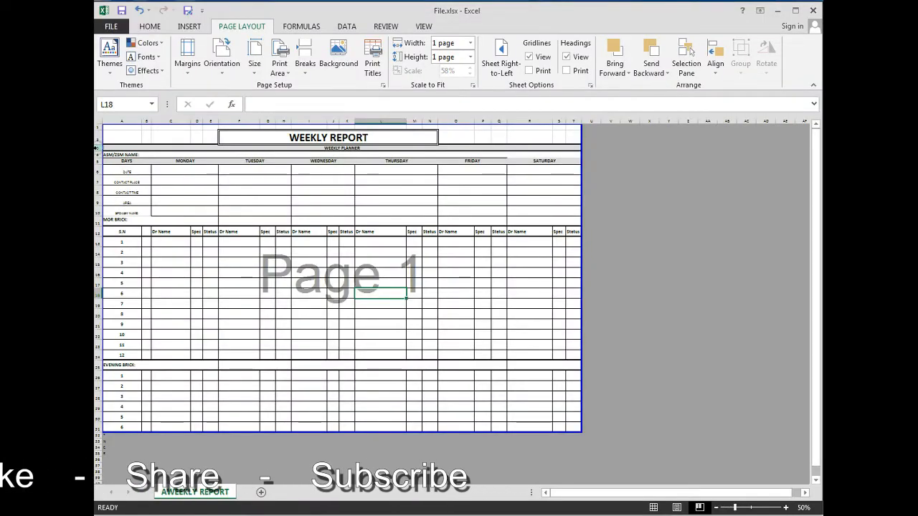
Set the row height of rows 3 to 31 to 26.
{"action": "left_click_drag", "start_coordinate": [96, 145], "coordinate": [99, 429]}
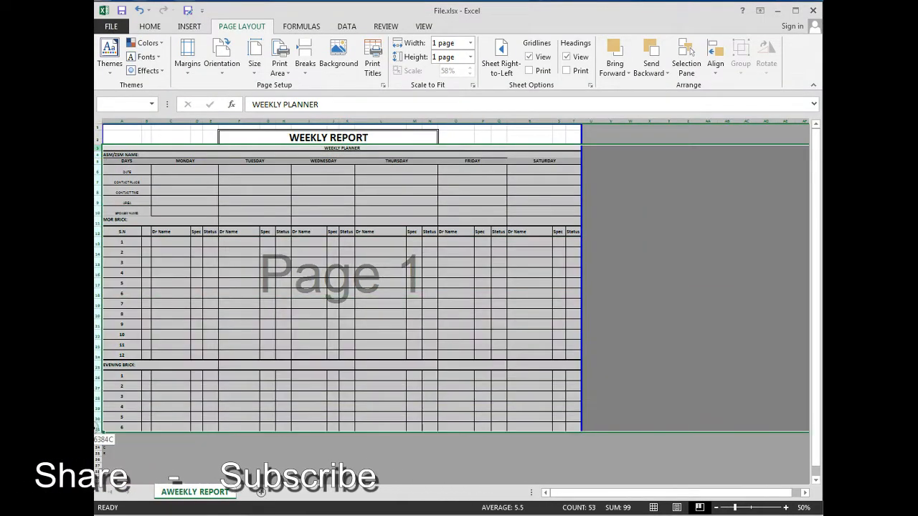
{"action": "right_click", "coordinate": [99, 429]}
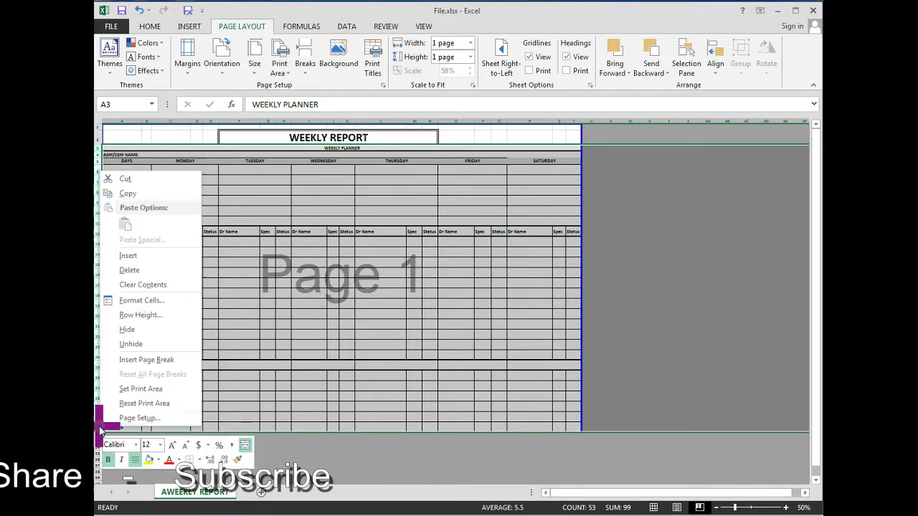
{"action": "left_click", "coordinate": [140, 315]}
{"action": "type", "text": "26"}
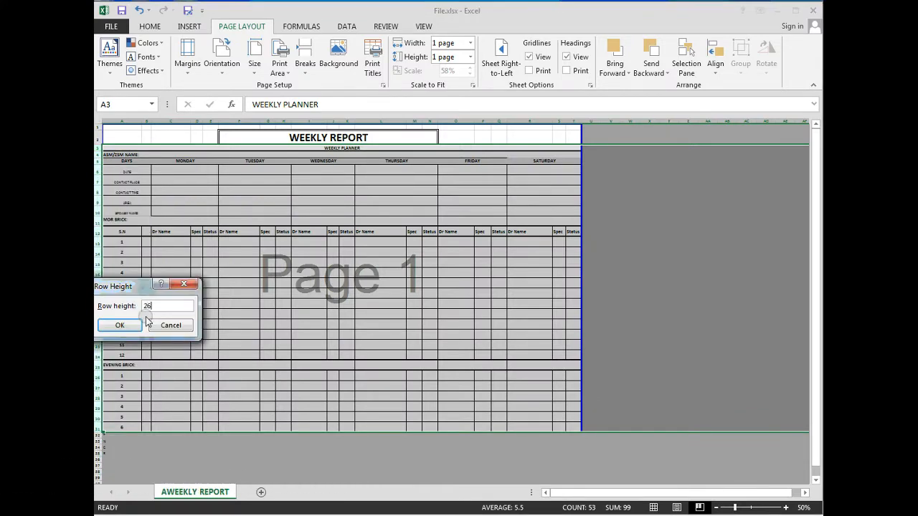
{"action": "left_click", "coordinate": [122, 325]}
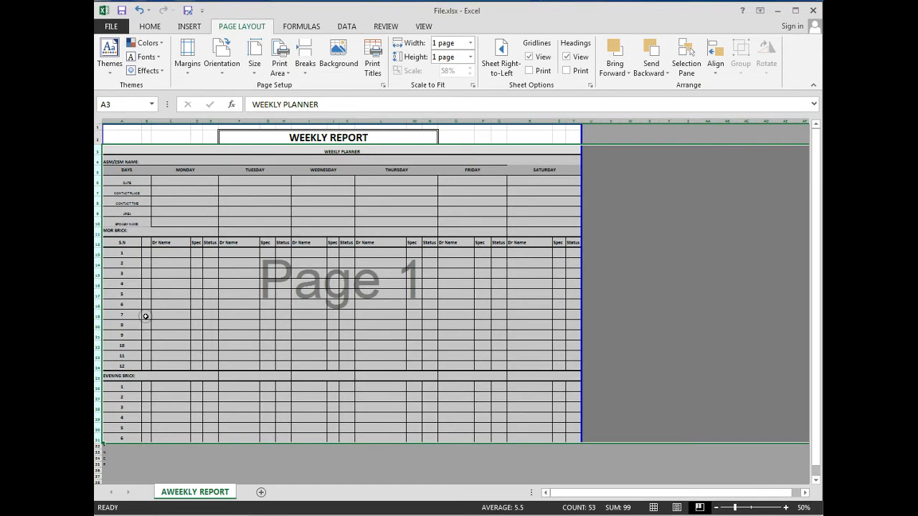
Inspect the taller rows on the landscape page in the print preview and return to the sheet.
{"action": "key", "text": "ctrl+p"}
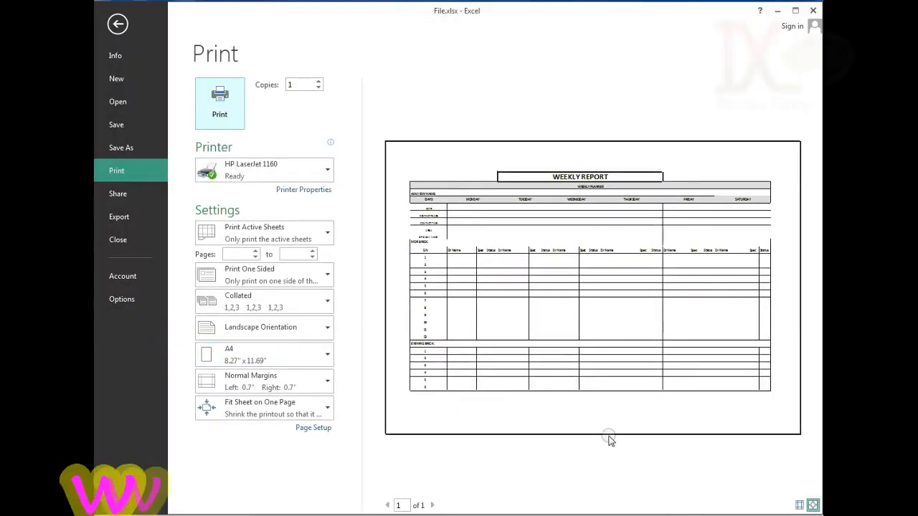
{"action": "left_click", "coordinate": [436, 400]}
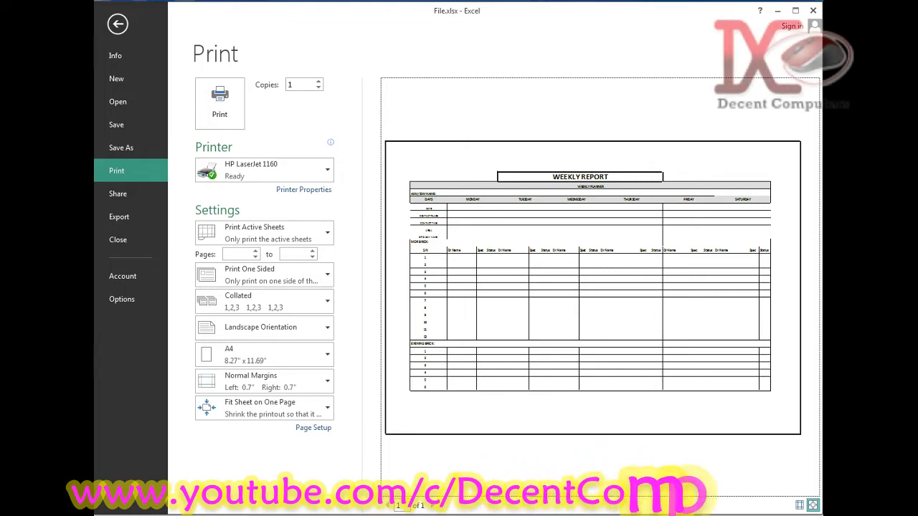
{"action": "left_click", "coordinate": [116, 26]}
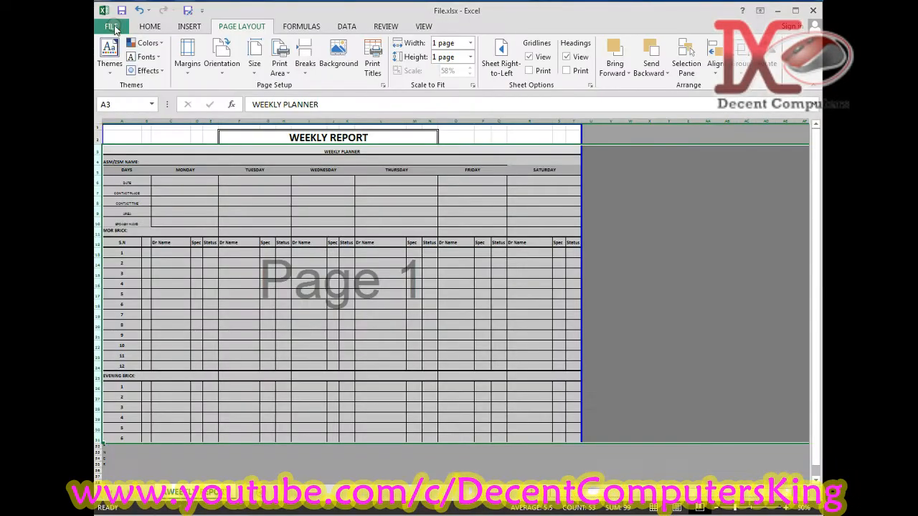
{"action": "left_click", "coordinate": [470, 302]}
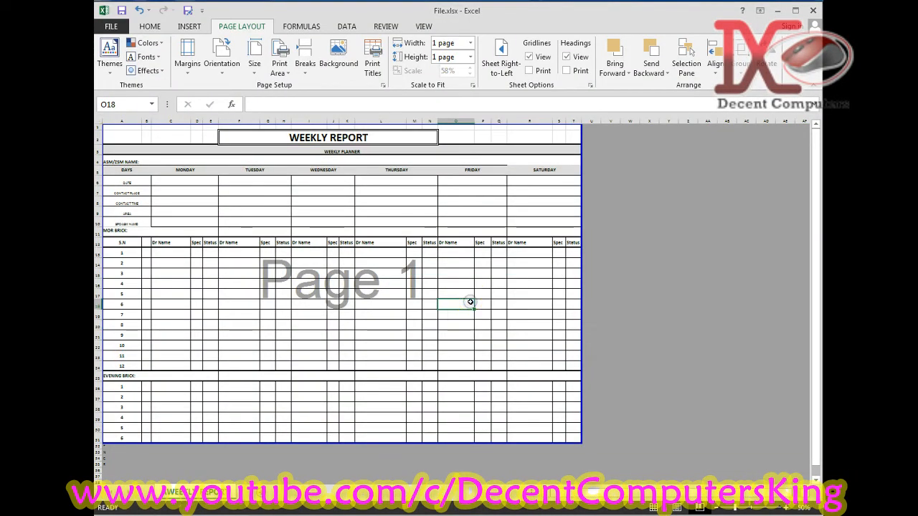
{"action": "key", "text": "ctrl+p"}
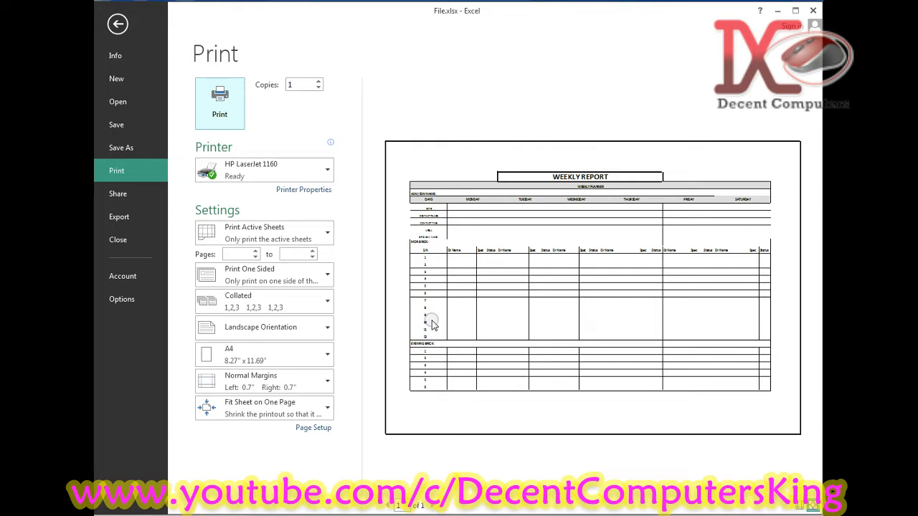
{"action": "left_click", "coordinate": [117, 23]}
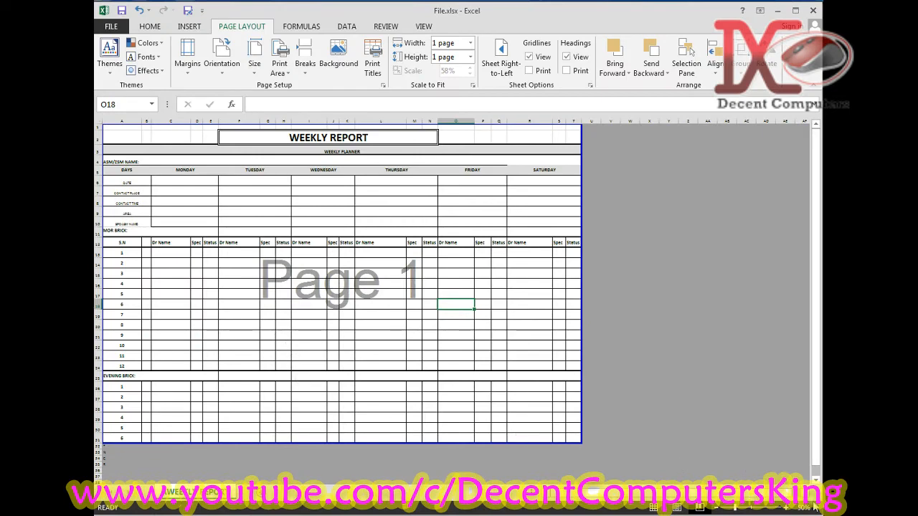
Examine the resized report rows up close and return to the full-page view.
{"action": "left_click", "coordinate": [787, 508]}
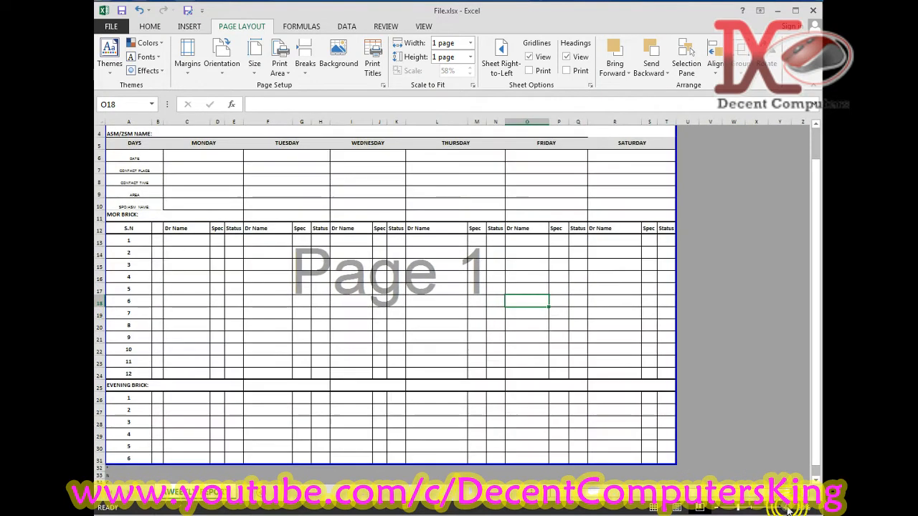
{"action": "left_click", "coordinate": [788, 508]}
{"action": "left_click", "coordinate": [788, 508]}
{"action": "left_click", "coordinate": [788, 508]}
{"action": "left_click_drag", "start_coordinate": [694, 495], "coordinate": [615, 493]}
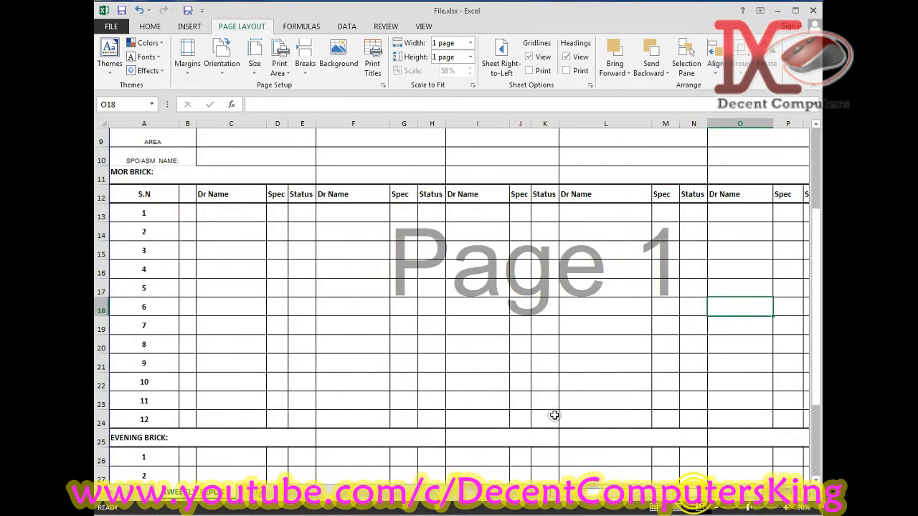
{"action": "scroll", "coordinate": [553, 402], "scroll_direction": "up", "scroll_amount": 3}
{"action": "scroll", "coordinate": [670, 442], "scroll_direction": "down", "scroll_amount": 1}
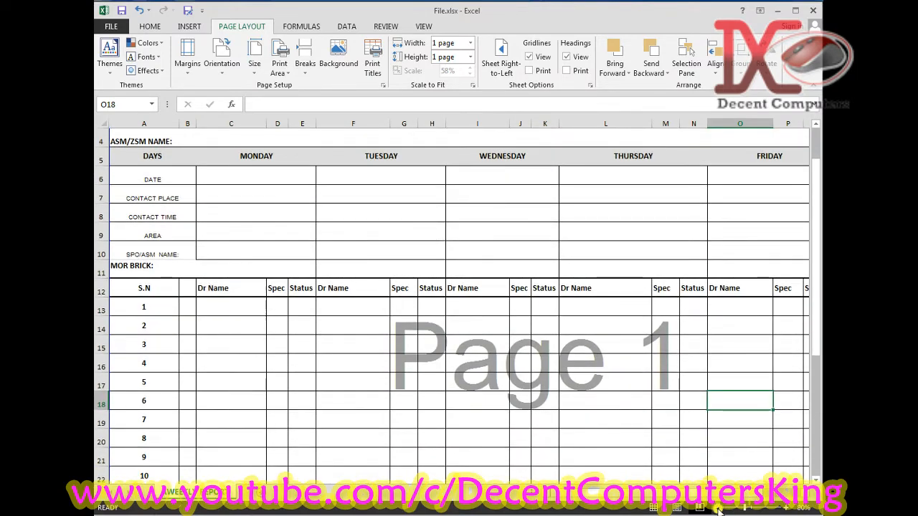
{"action": "left_click", "coordinate": [718, 508]}
{"action": "left_click", "coordinate": [717, 507]}
{"action": "left_click", "coordinate": [717, 507]}
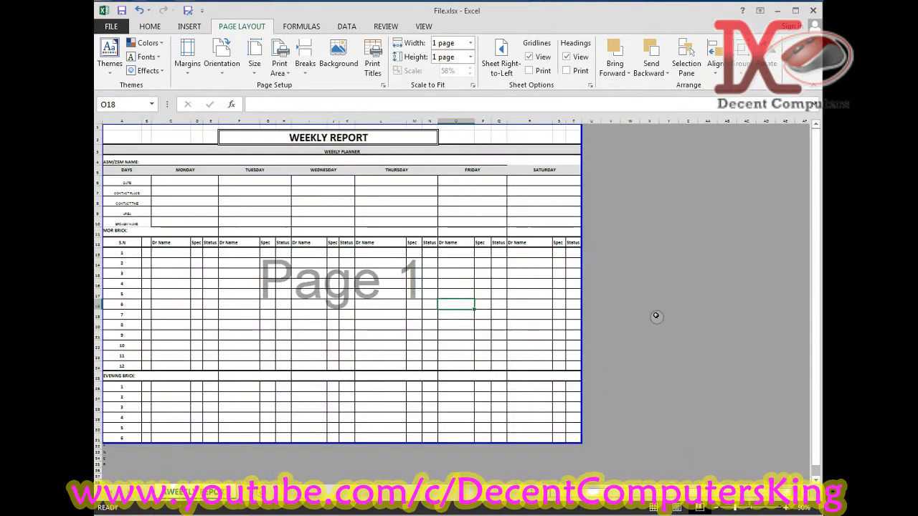
Narrow the print area to end after column L, and extend it back to column T.
{"action": "left_click_drag", "start_coordinate": [582, 290], "coordinate": [406, 291]}
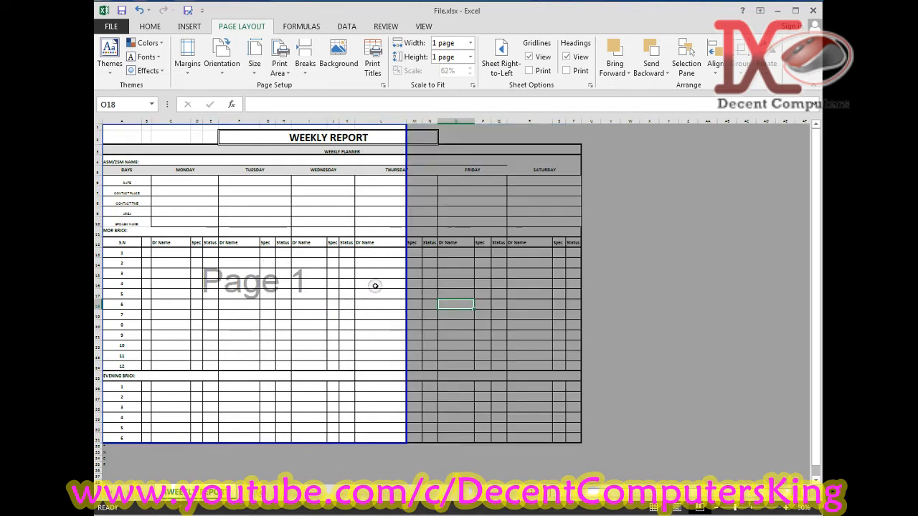
{"action": "left_click", "coordinate": [271, 254]}
{"action": "left_click", "coordinate": [265, 354]}
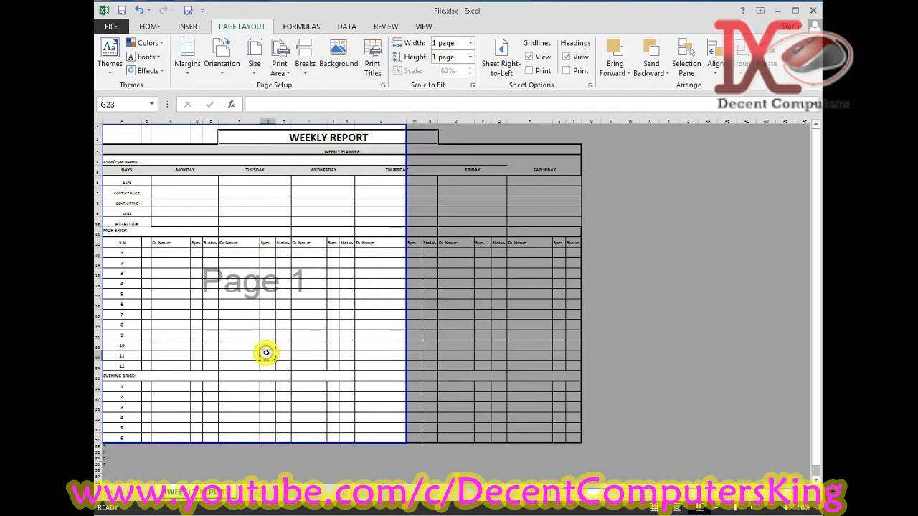
{"action": "left_click", "coordinate": [523, 316]}
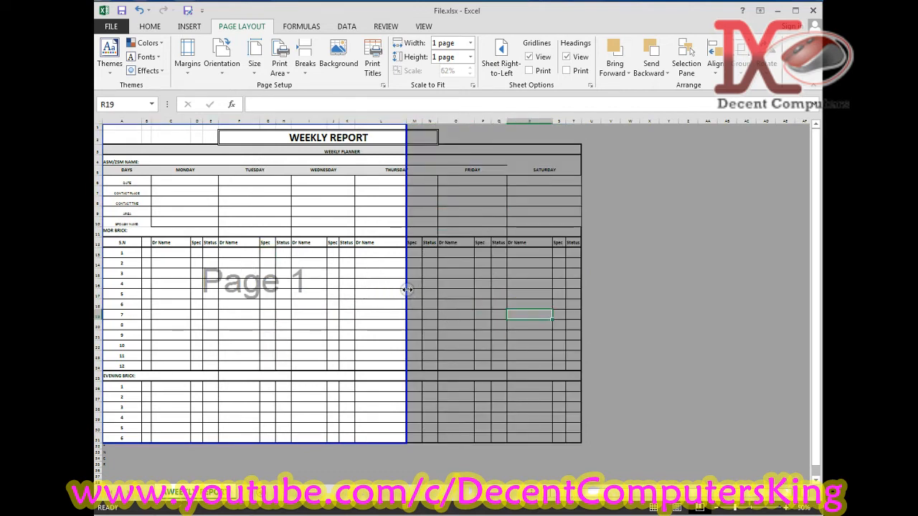
{"action": "left_click_drag", "start_coordinate": [407, 289], "coordinate": [582, 306]}
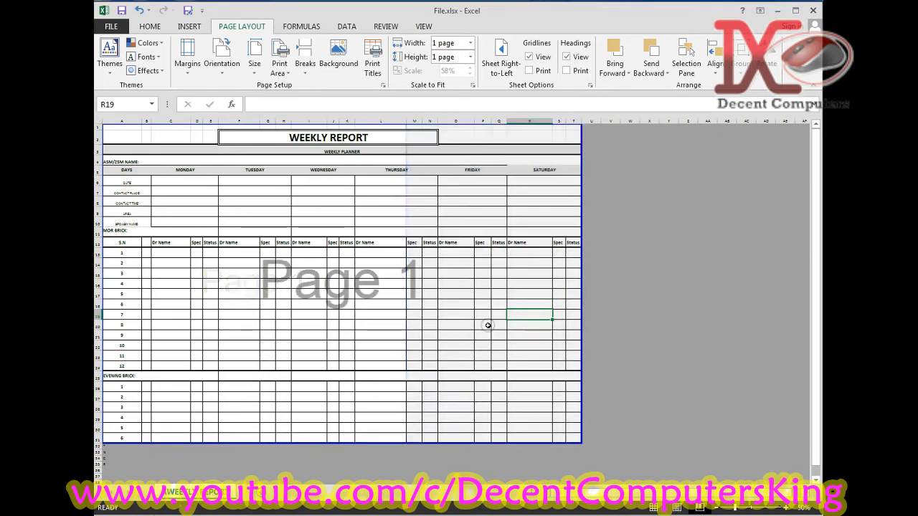
Extend the print area downward to row 35 so it includes the note rows below the table.
{"action": "scroll", "coordinate": [488, 325], "scroll_direction": "down", "scroll_amount": 2}
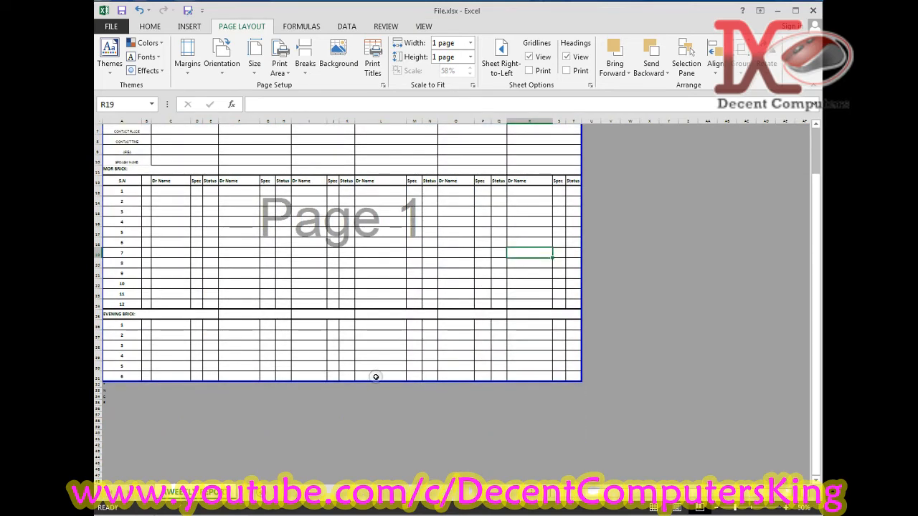
{"action": "left_click", "coordinate": [786, 509]}
{"action": "left_click", "coordinate": [787, 509]}
{"action": "left_click", "coordinate": [786, 508]}
{"action": "left_click_drag", "start_coordinate": [816, 413], "coordinate": [816, 454]}
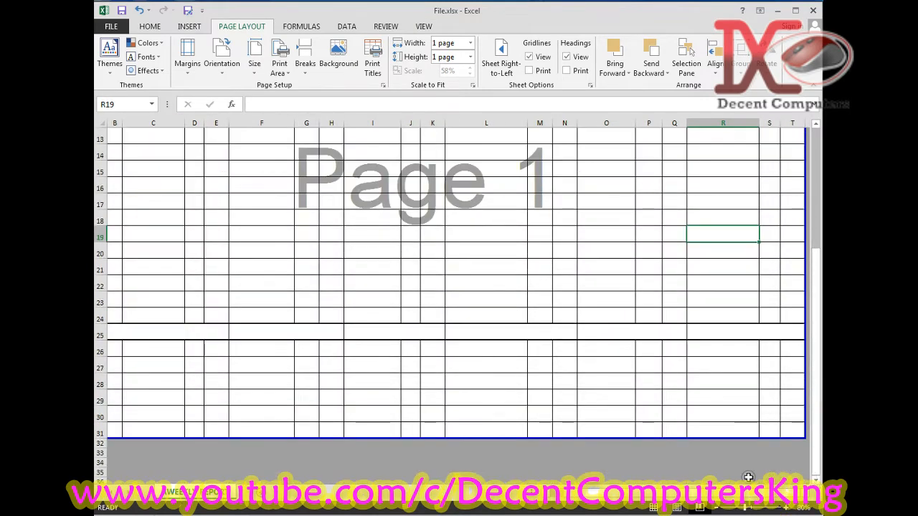
{"action": "left_click_drag", "start_coordinate": [746, 493], "coordinate": [706, 492]}
{"action": "left_click", "coordinate": [105, 454]}
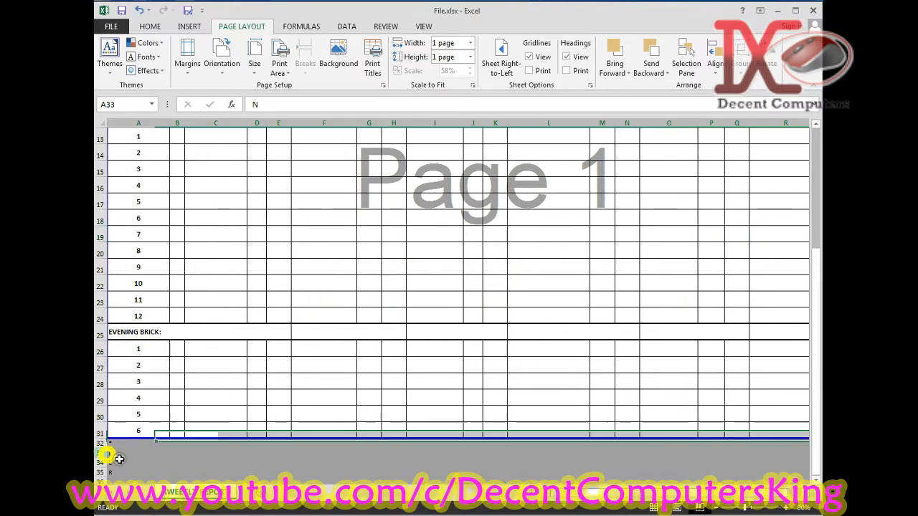
{"action": "scroll", "coordinate": [154, 440], "scroll_direction": "down", "scroll_amount": 2}
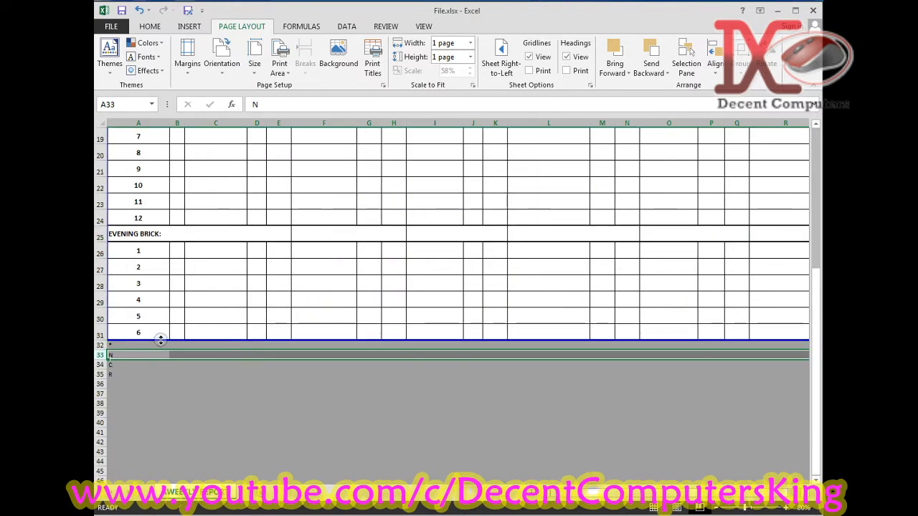
{"action": "left_click_drag", "start_coordinate": [160, 340], "coordinate": [153, 379]}
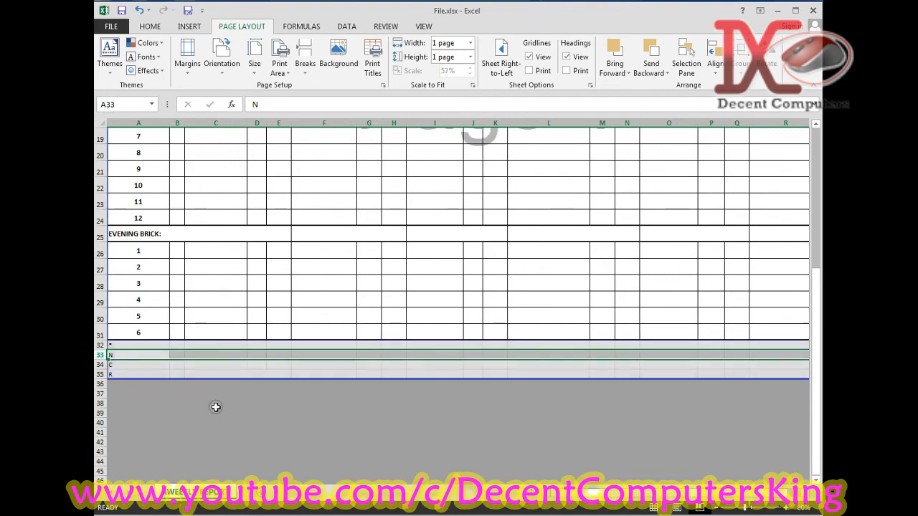
{"action": "left_click", "coordinate": [215, 319]}
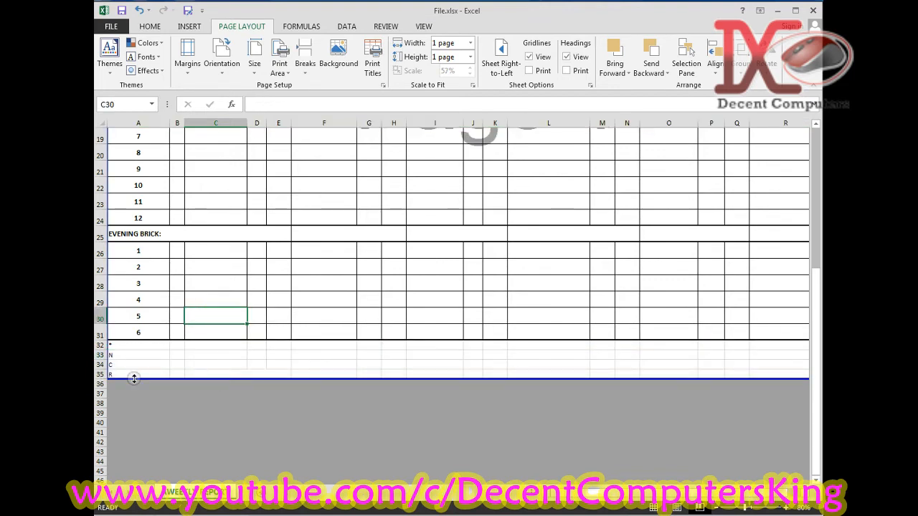
Check in the print preview how the added note rows print below the table, and return to the sheet.
{"action": "left_click", "coordinate": [718, 508]}
{"action": "left_click", "coordinate": [718, 508]}
{"action": "left_click", "coordinate": [718, 508]}
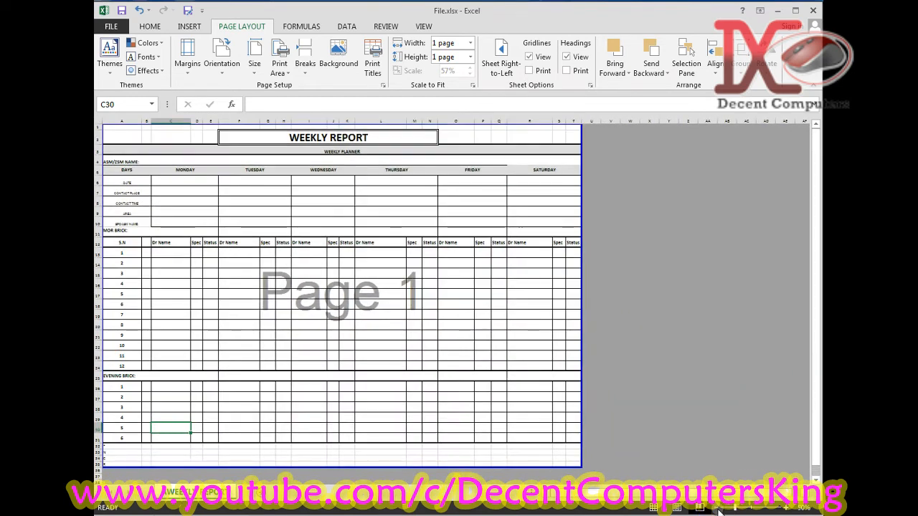
{"action": "key", "text": "ctrl+p"}
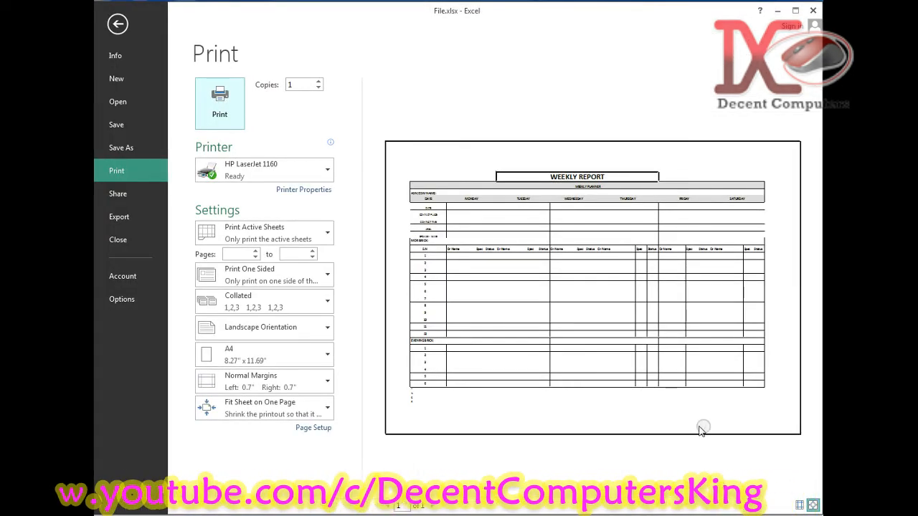
{"action": "left_click", "coordinate": [417, 400]}
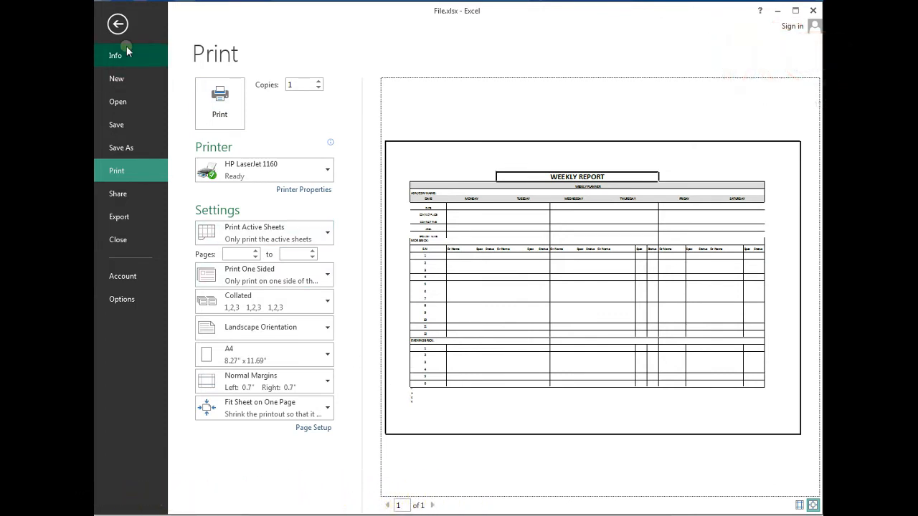
{"action": "left_click", "coordinate": [118, 24]}
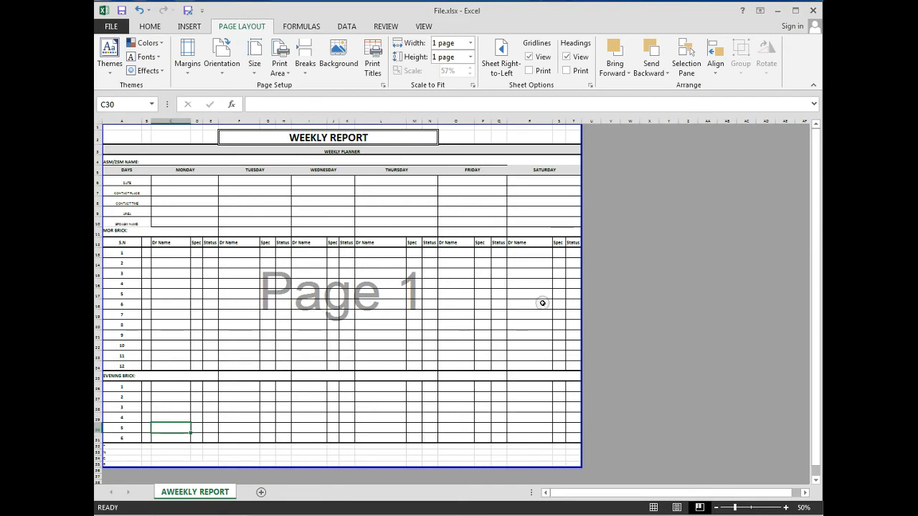